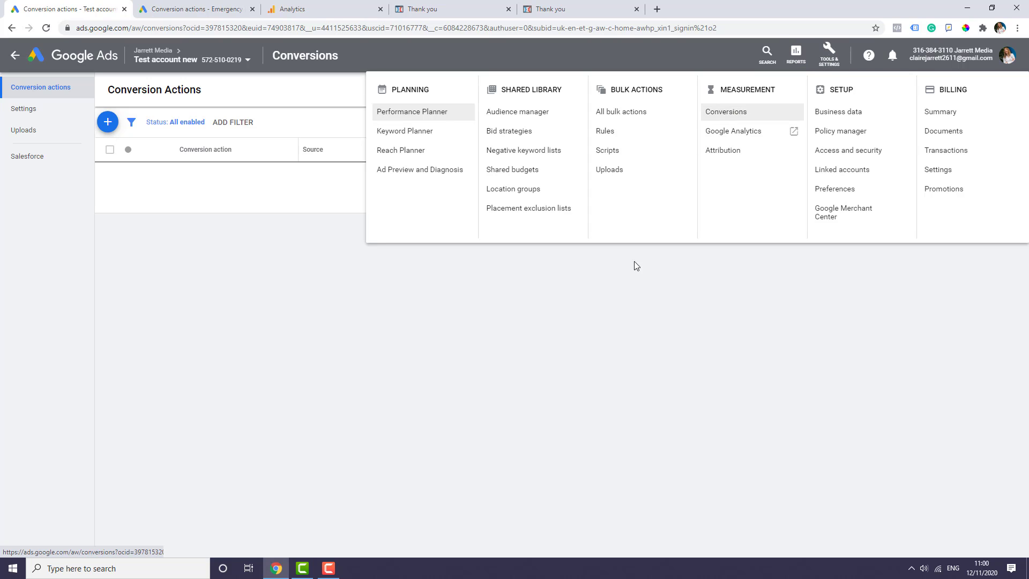
Start a new conversion action that tracks actions on the website
click(599, 398)
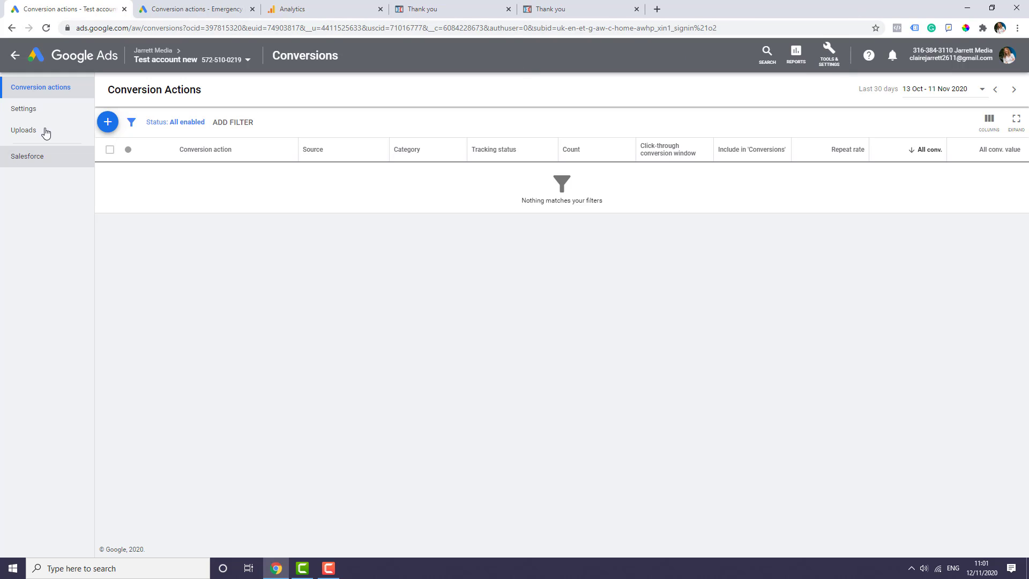
click(107, 123)
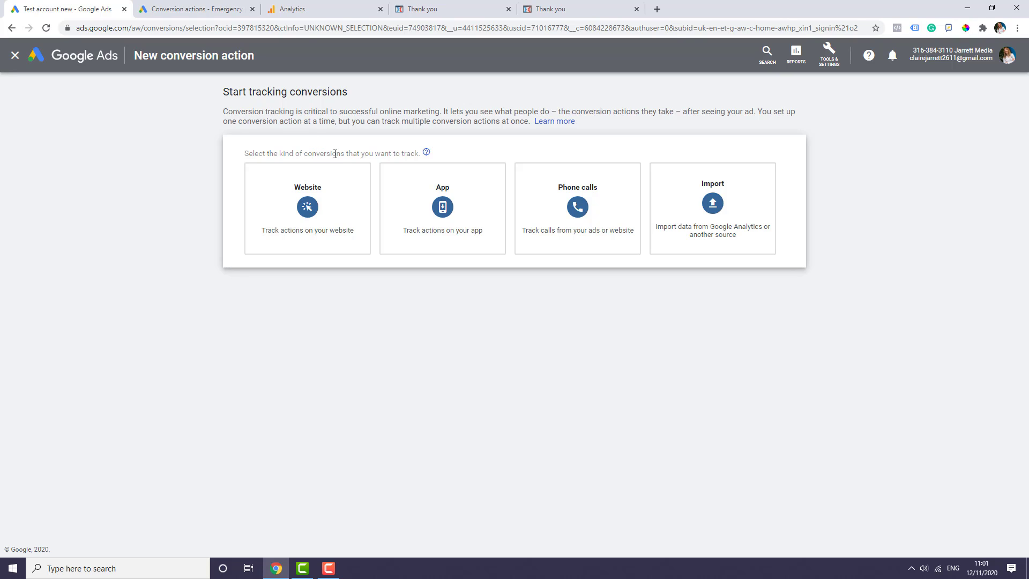
mouse_move(306, 223)
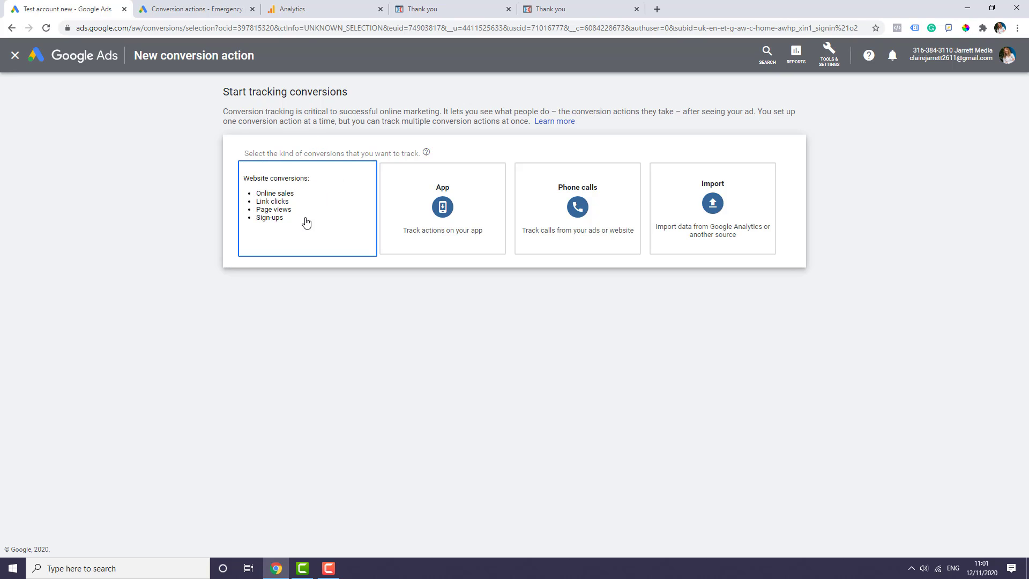
click(306, 222)
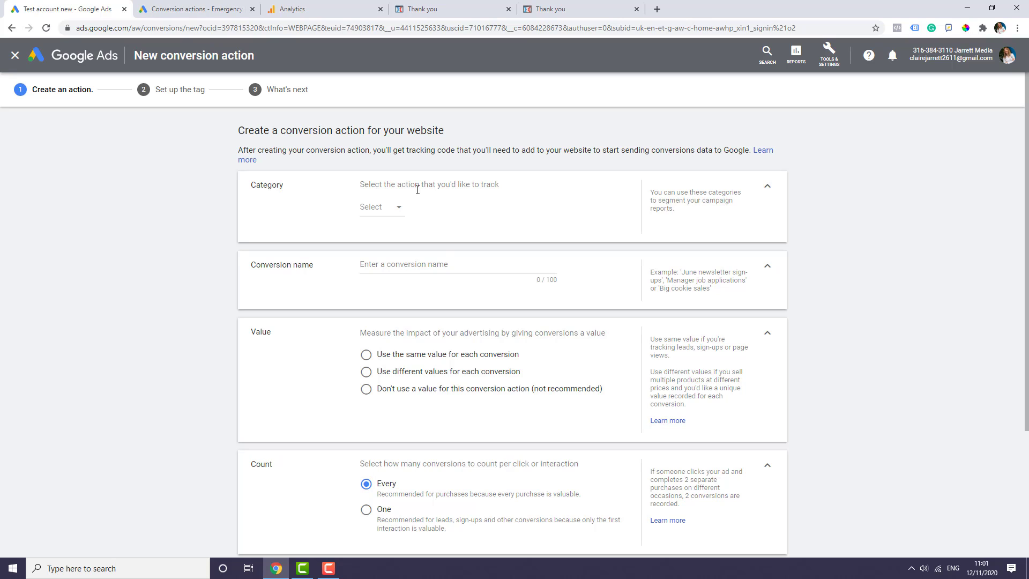
Create the website conversion action with the Submit lead form category and no value assigned to the conversion
click(381, 207)
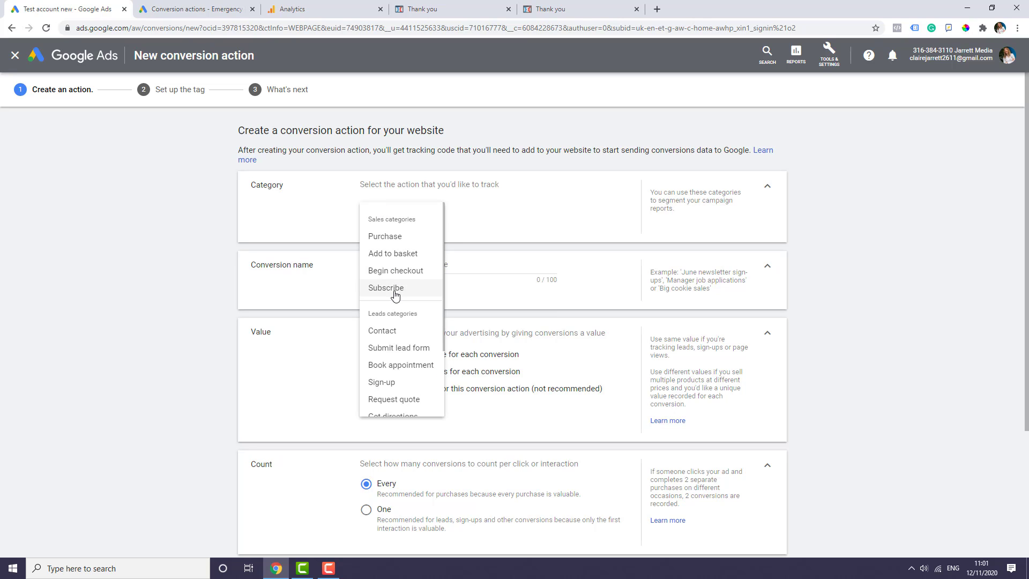
click(398, 348)
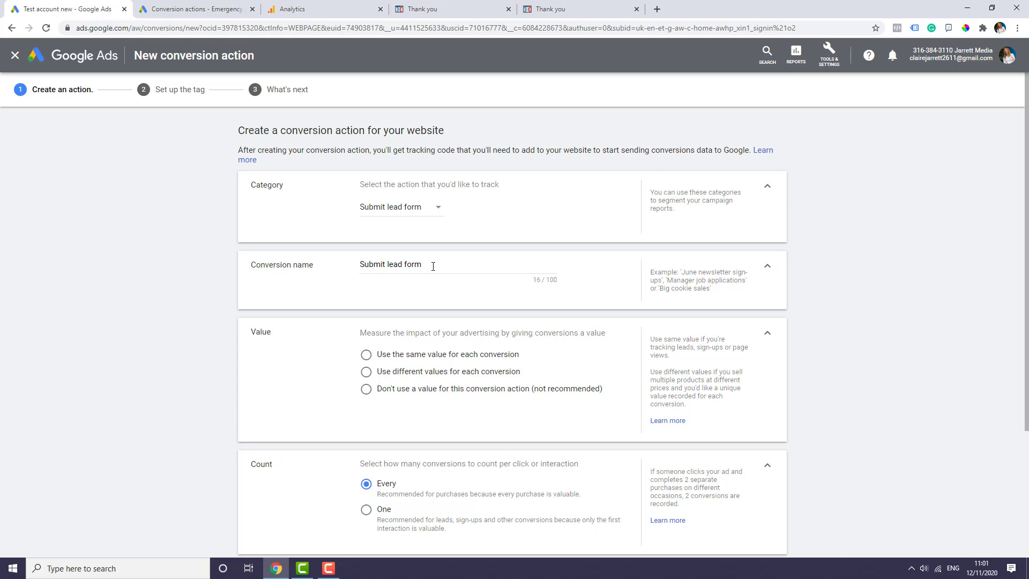
scroll(433, 267, down, 2)
click(366, 282)
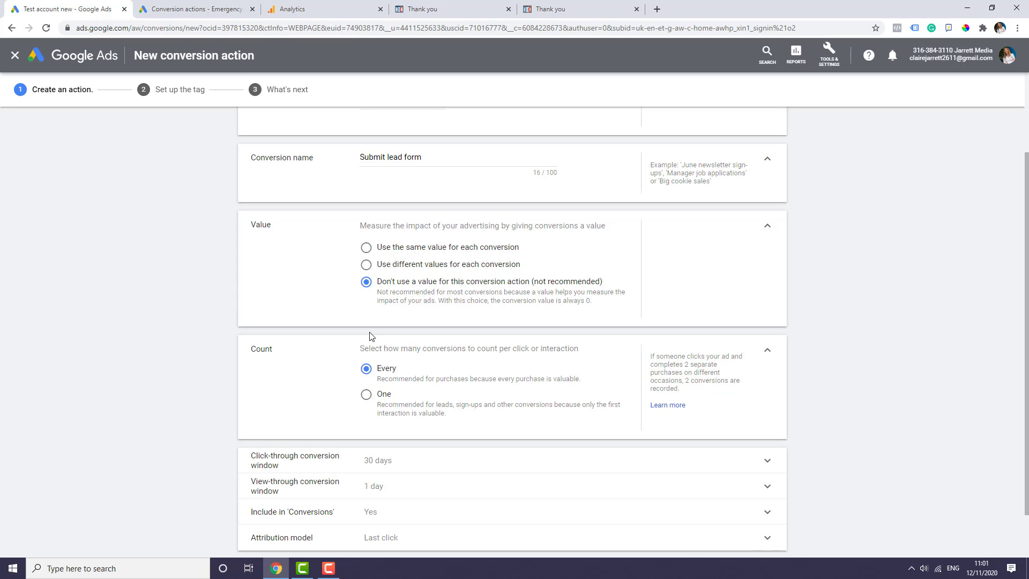
scroll(377, 328, down, 1)
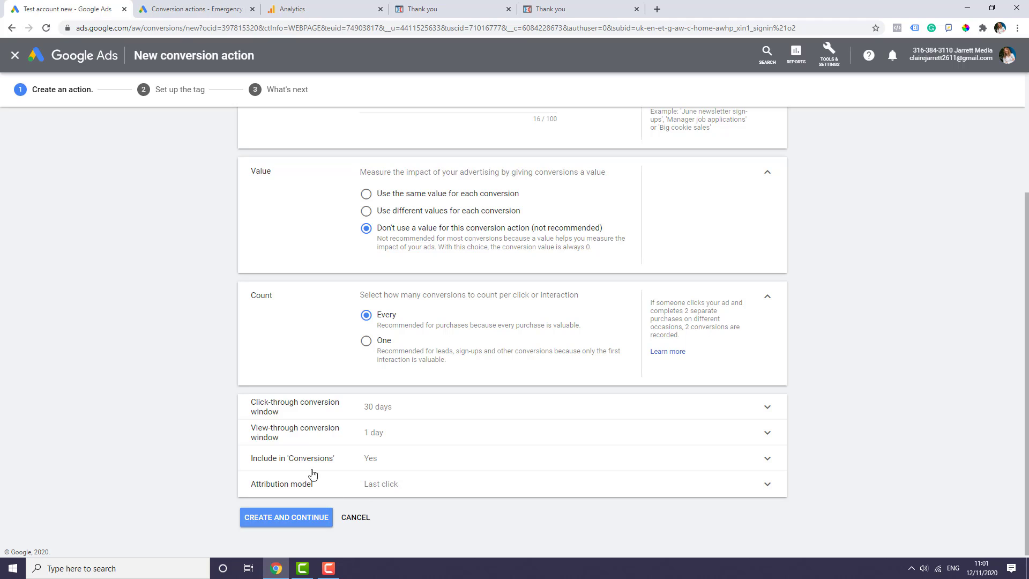
click(289, 519)
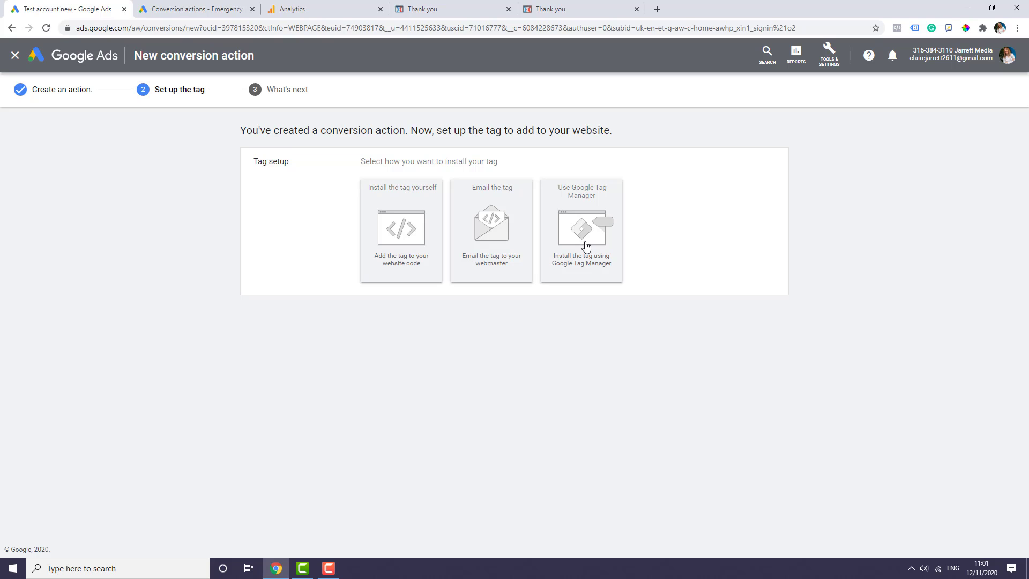
Review the option of emailing the tag to the webmaster, and inspect the Thank you page's header tracking code in ClickFunnels
click(482, 237)
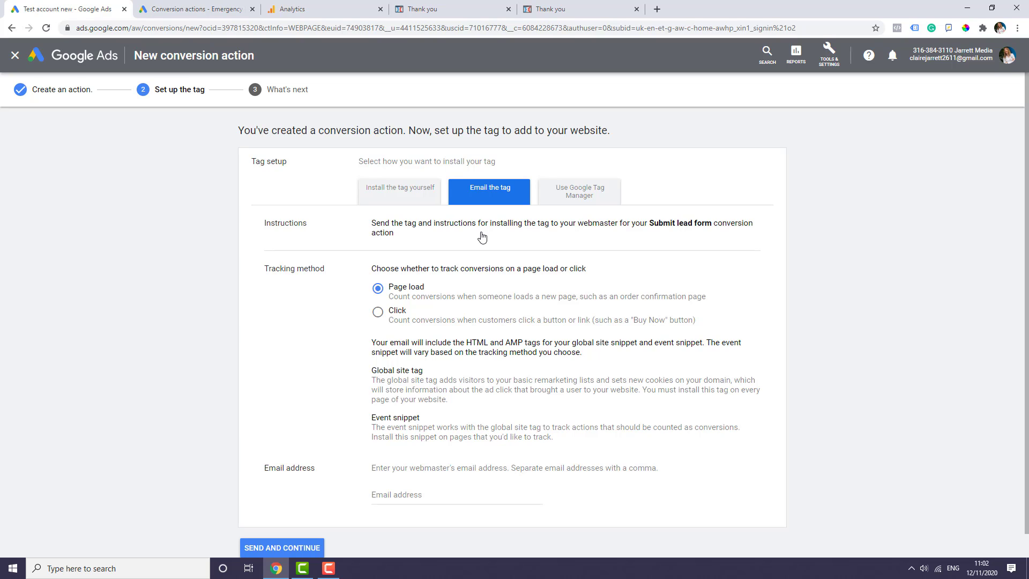
scroll(480, 240, down, 1)
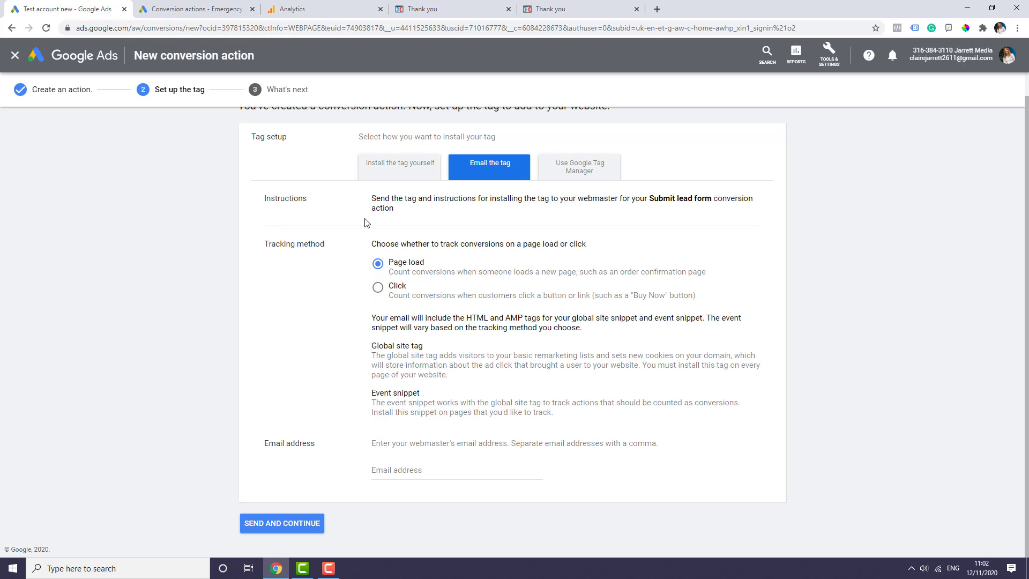
click(429, 8)
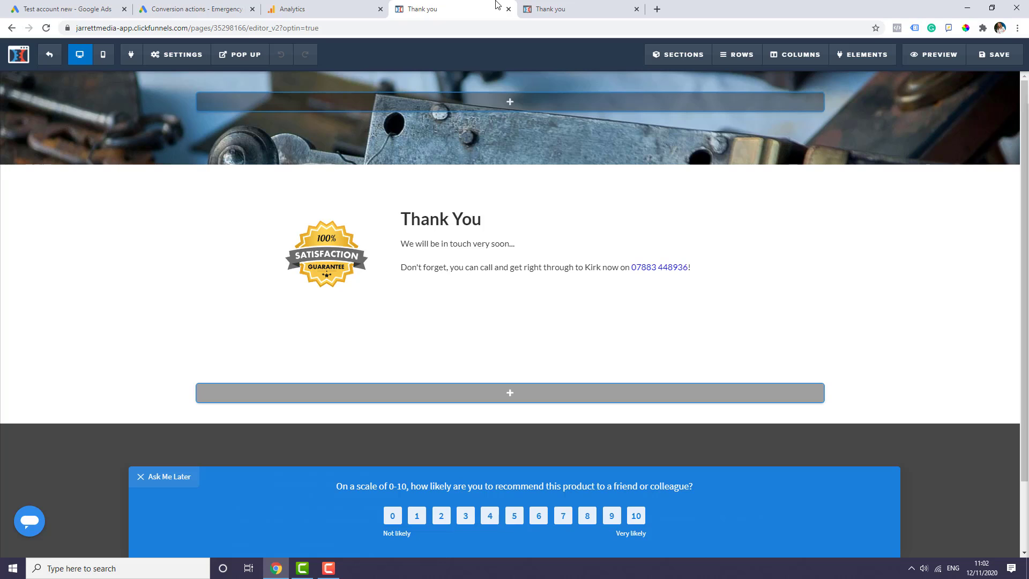
click(190, 56)
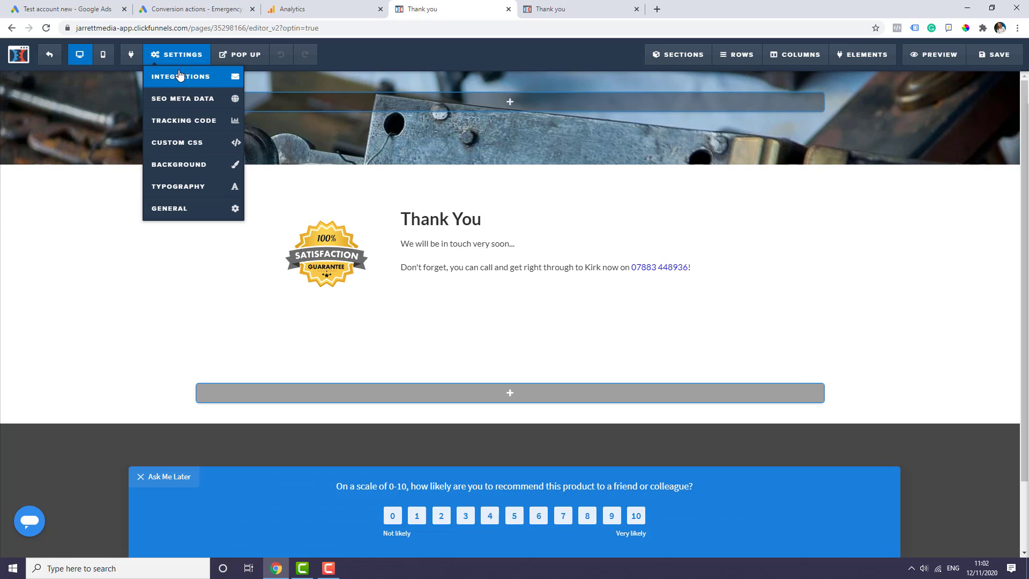
click(181, 122)
scroll(375, 245, down, 3)
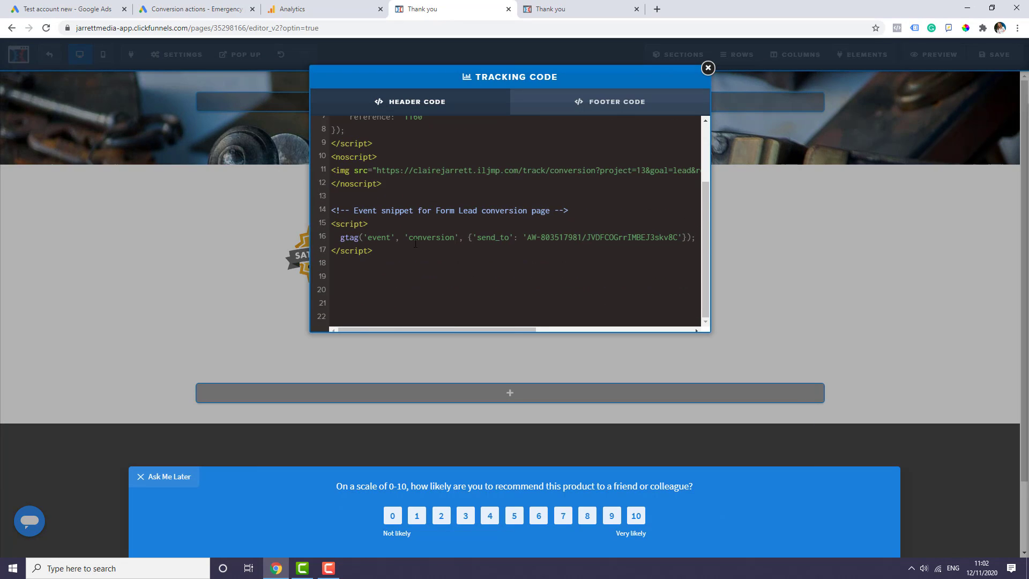
click(707, 68)
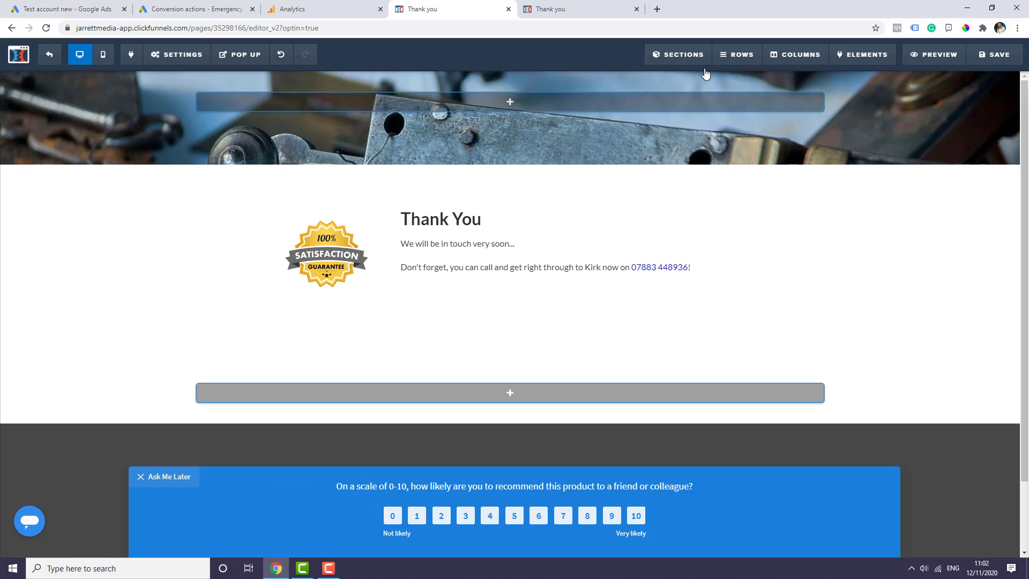
Enable Google Tag Assistant on the live Thank you page and reload the page
click(592, 8)
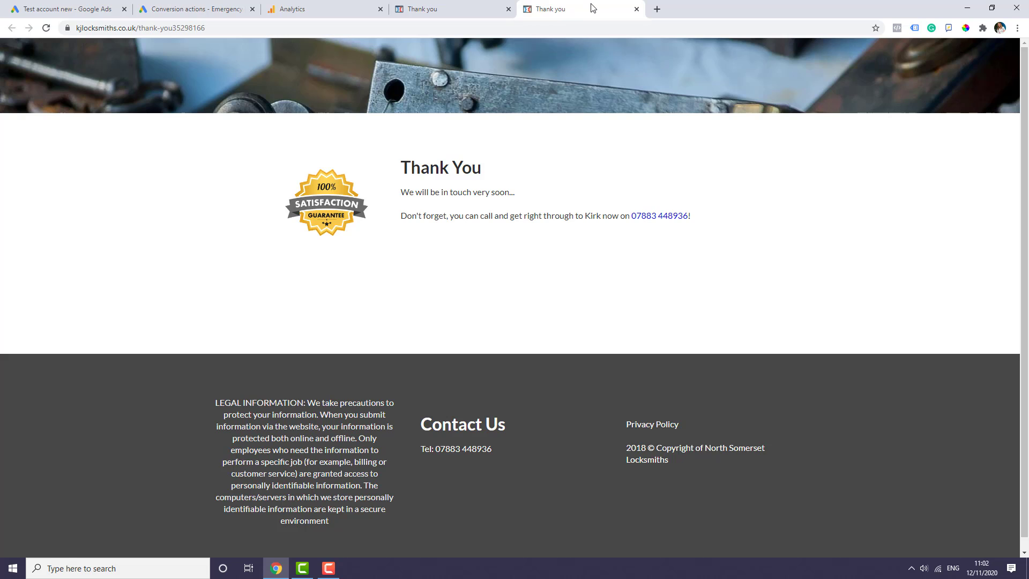
click(916, 28)
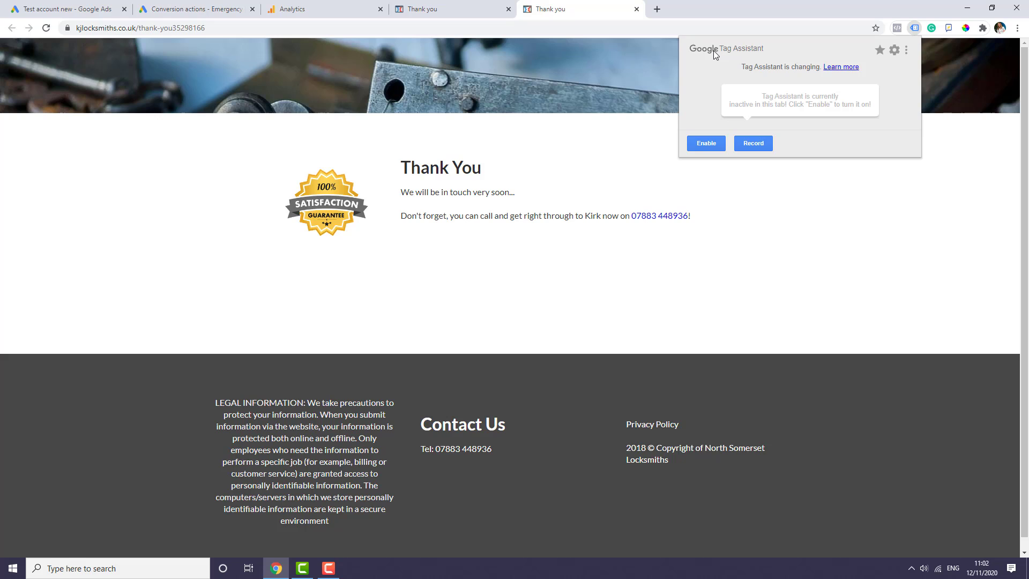
click(709, 145)
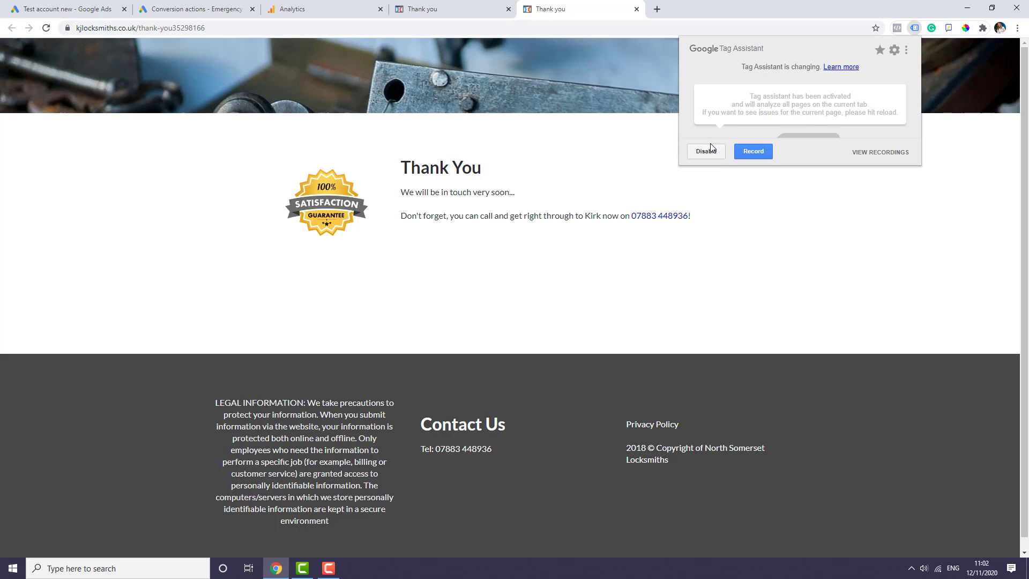
click(613, 25)
key(Return)
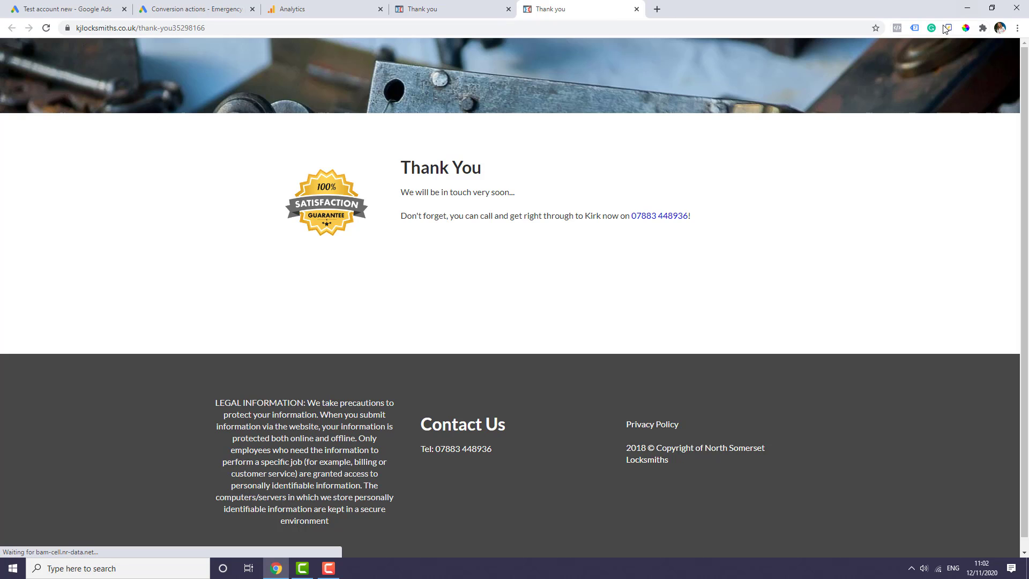
Examine the Tag Assistant analysis for the global site tags and Google Ads conversion tracking on the Thank you page
click(914, 29)
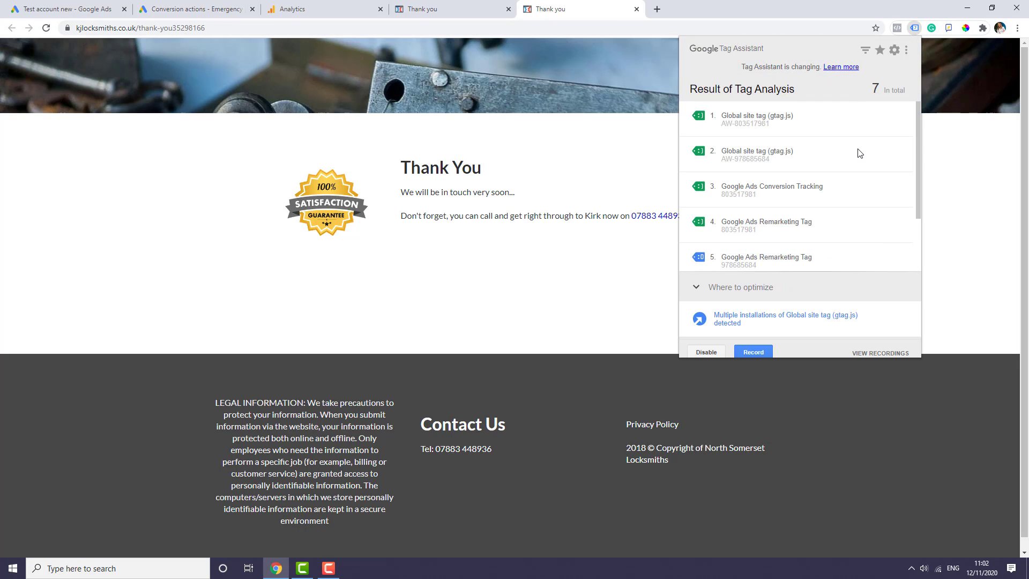
mouse_move(859, 155)
mouse_move(830, 126)
mouse_move(788, 187)
click(636, 292)
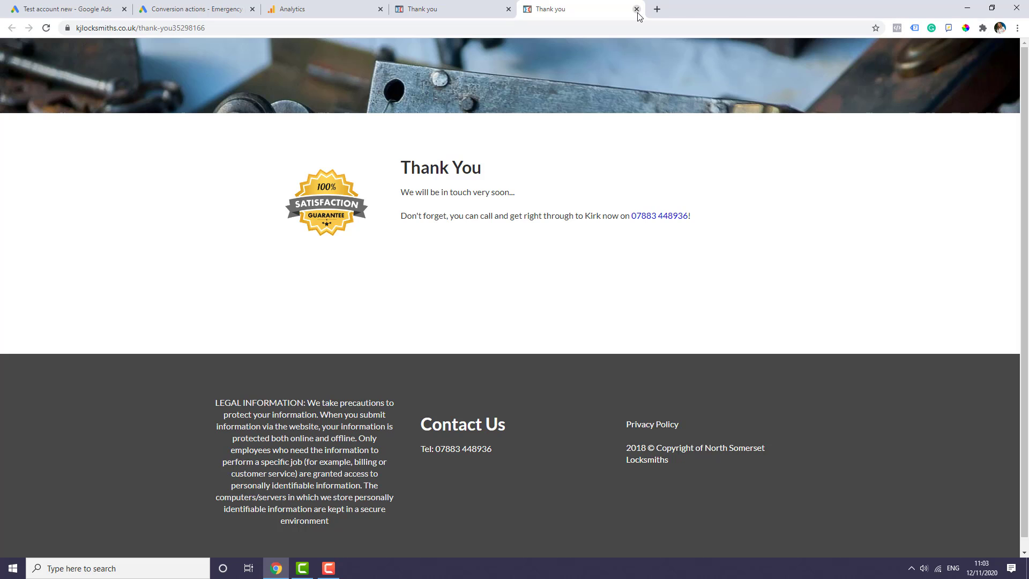
Return to Google Ads, choose to install the tag yourself, and finish setting up the Submit lead form conversion action
click(78, 11)
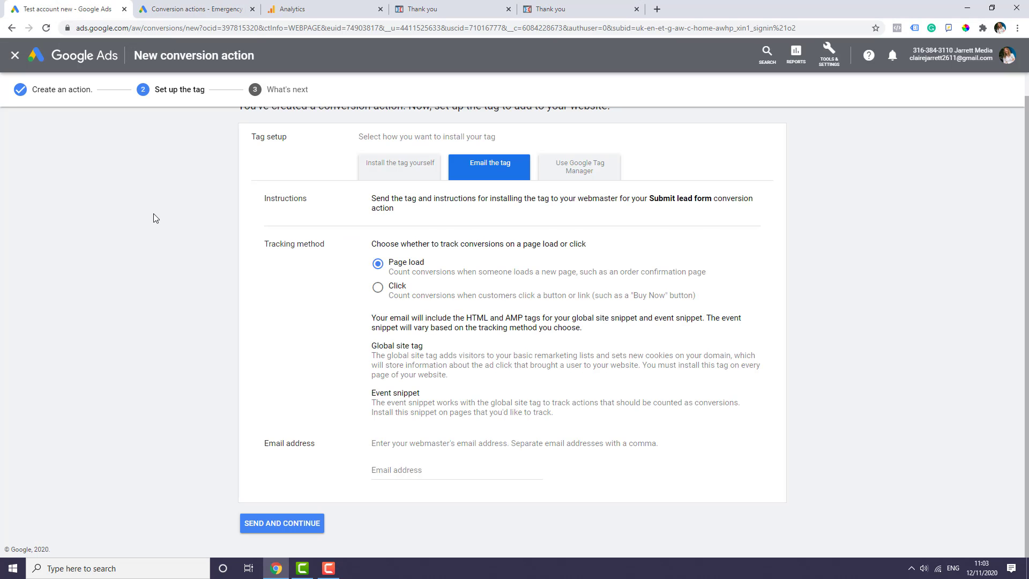
scroll(154, 218, up, 1)
scroll(244, 347, down, 1)
click(273, 524)
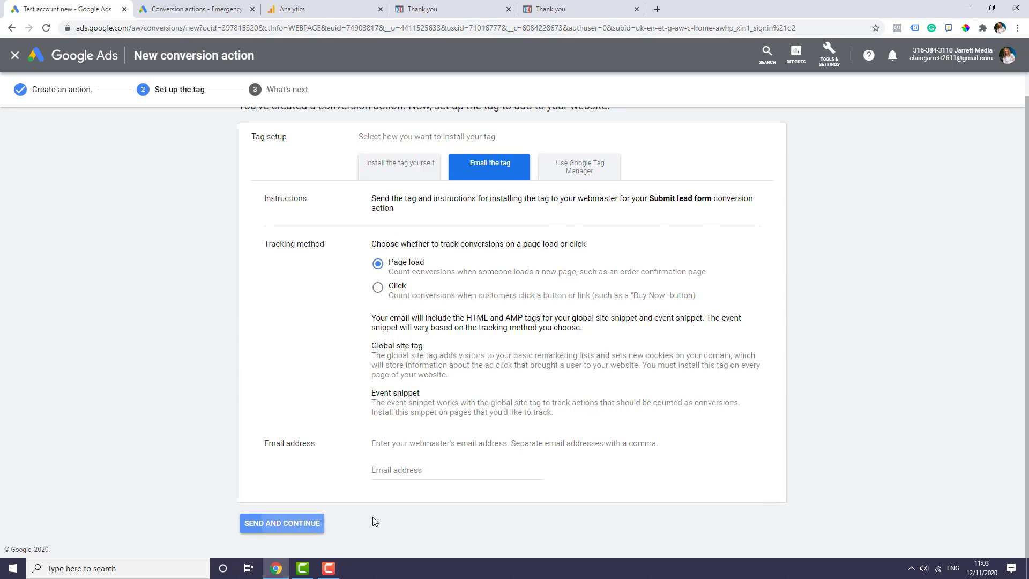
scroll(353, 315, up, 1)
click(399, 191)
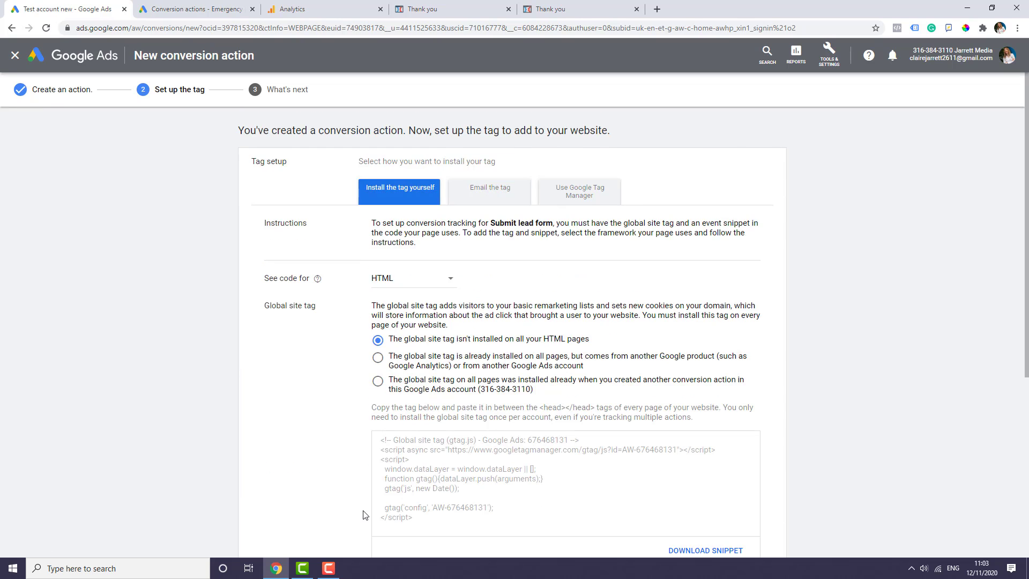
scroll(266, 482, down, 6)
click(267, 515)
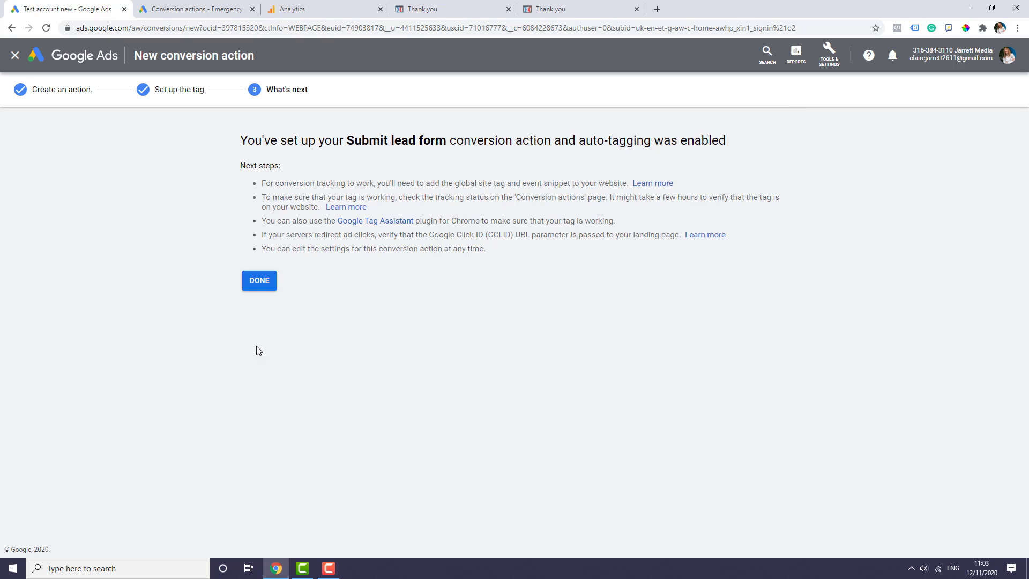
click(262, 284)
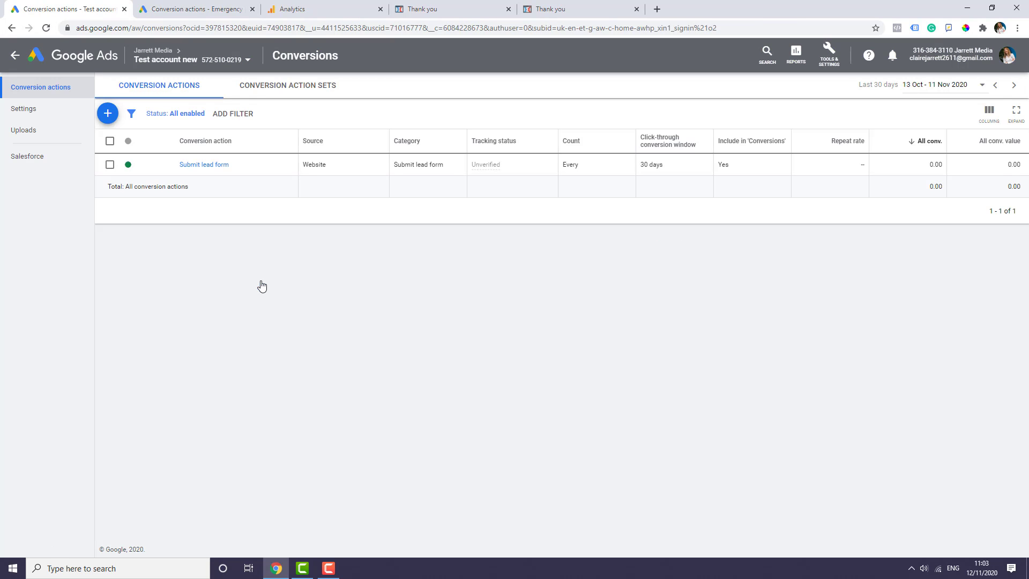
Switch to Google Analytics and start a new custom goal for the All Web Site Data view
click(306, 9)
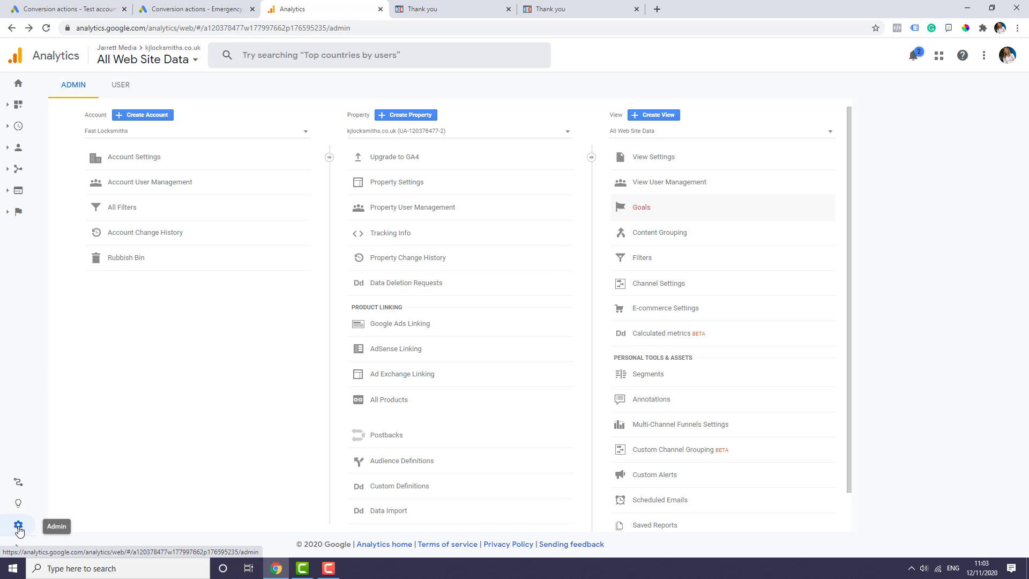
click(648, 214)
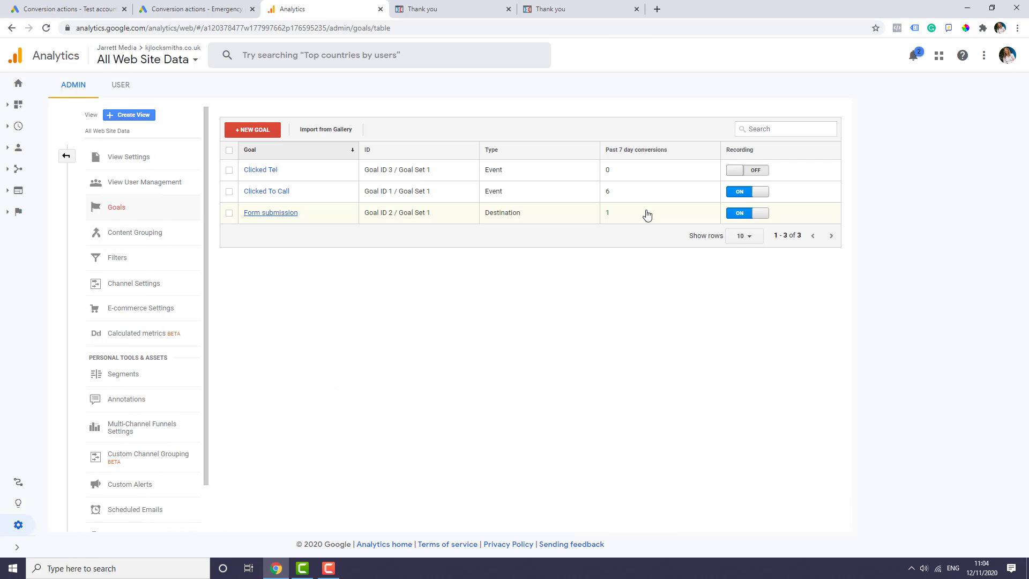
click(252, 131)
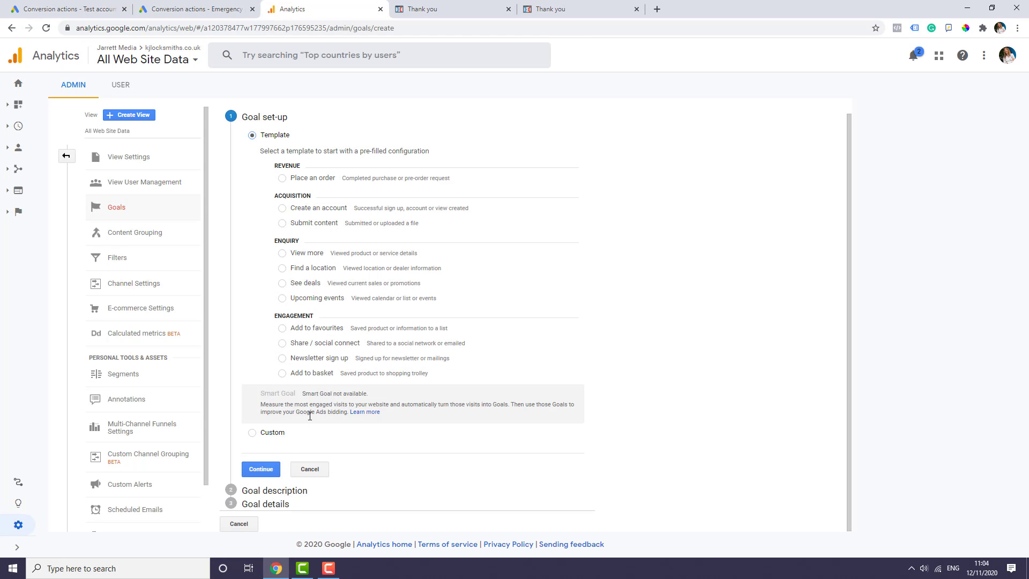
click(252, 433)
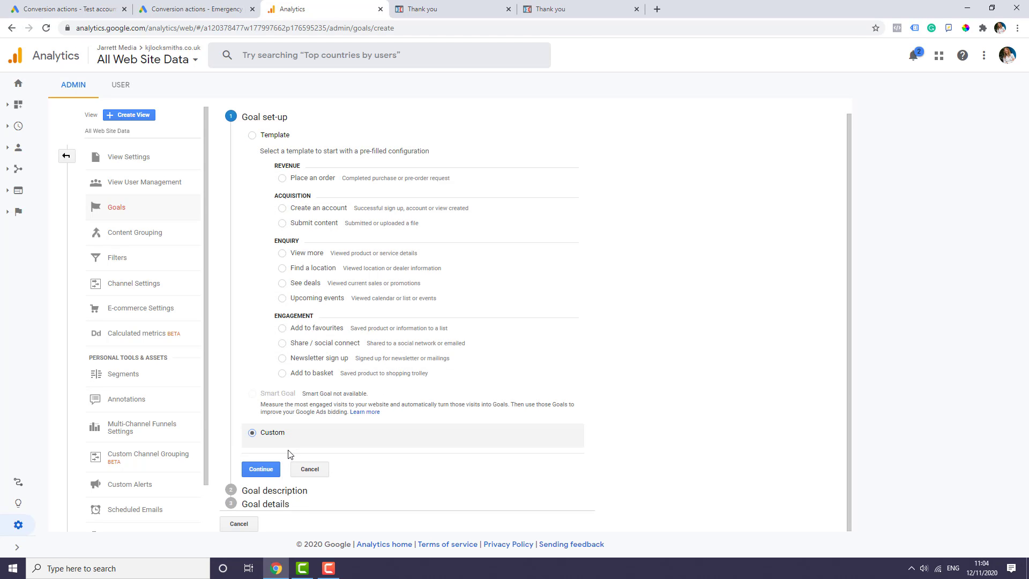
click(268, 470)
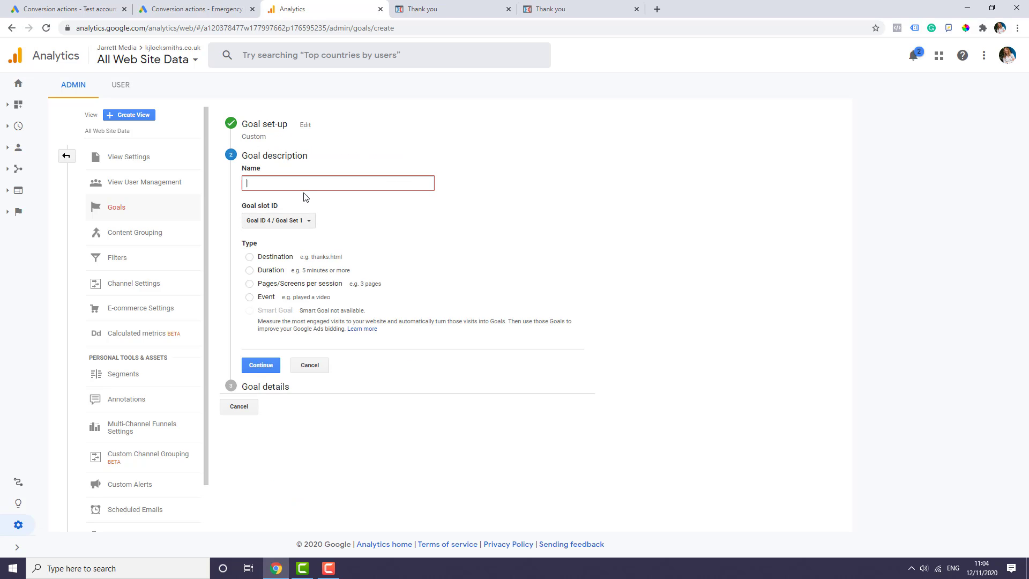
Name the goal "Form submitted" and set its type to Destination
text(Form subm)
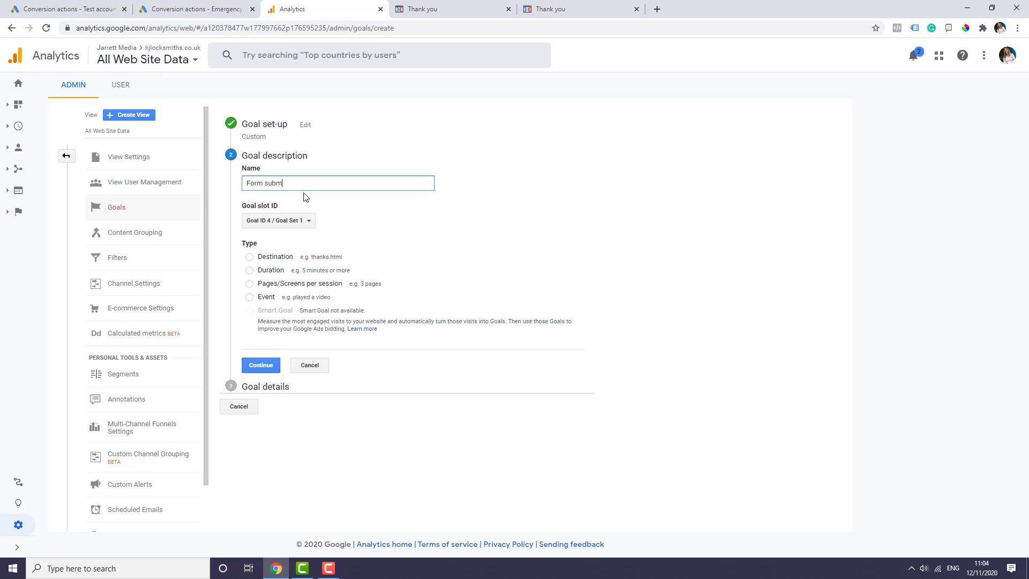
text(itted)
click(251, 257)
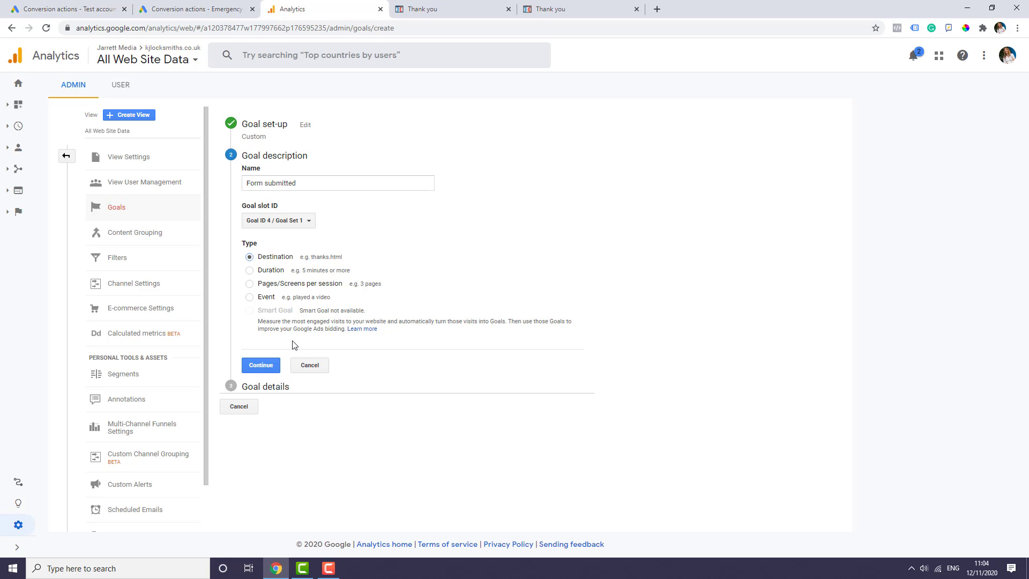
click(261, 365)
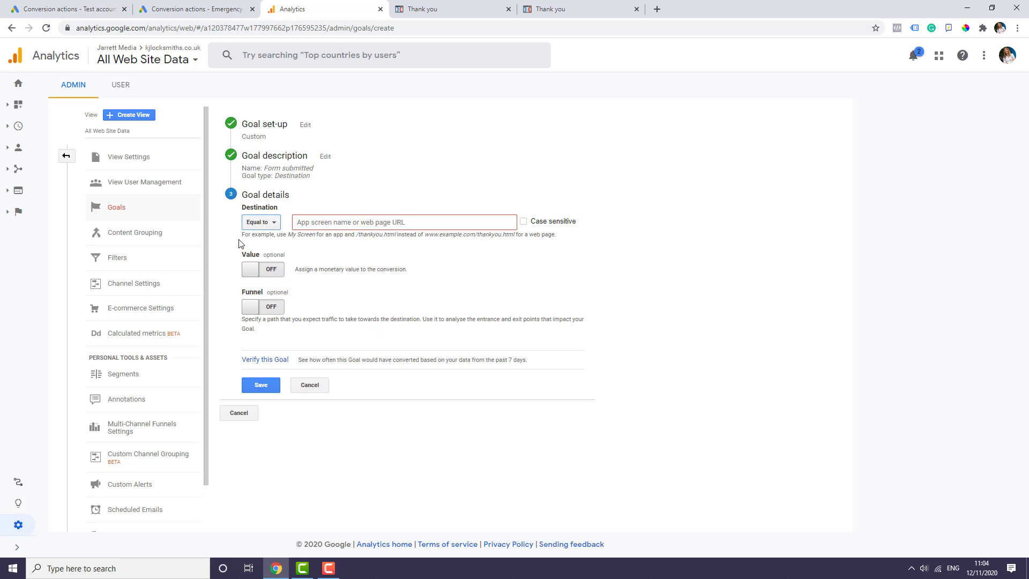
Set the goal's destination match to Begins with and copy the Thank you page's address up to "thank-you", without the trailing digits
click(260, 225)
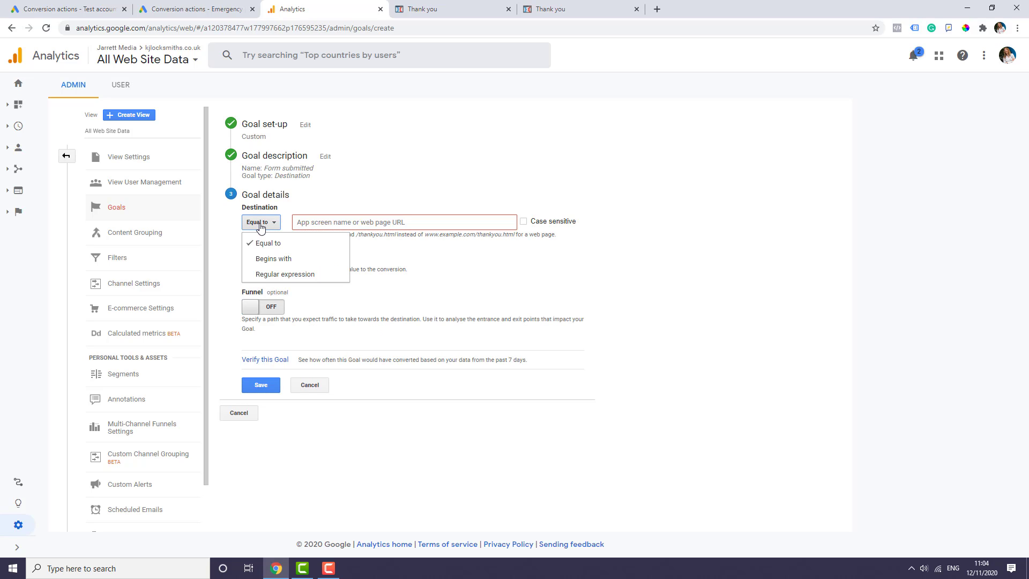
click(269, 260)
click(568, 9)
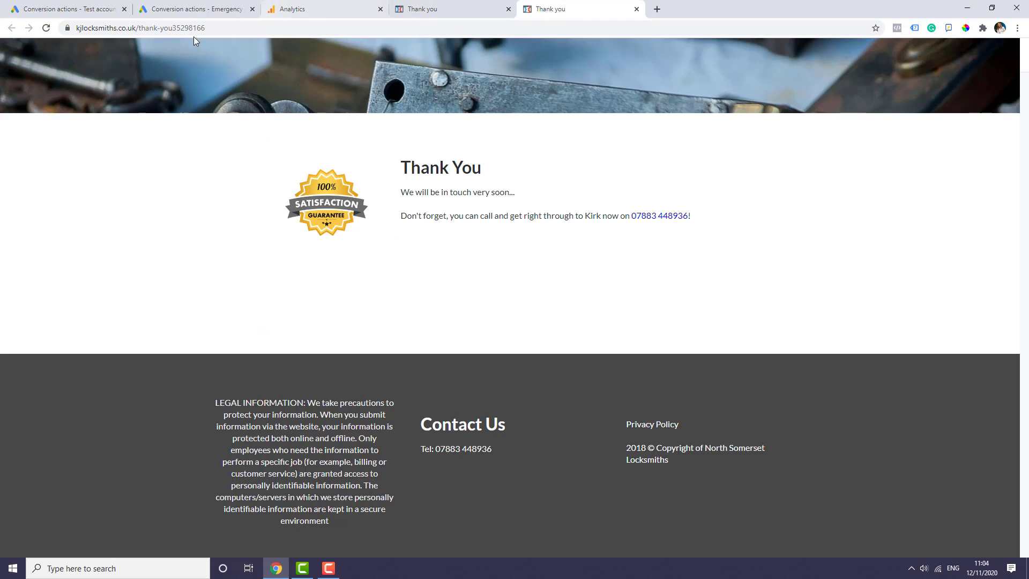
click(181, 31)
click(179, 30)
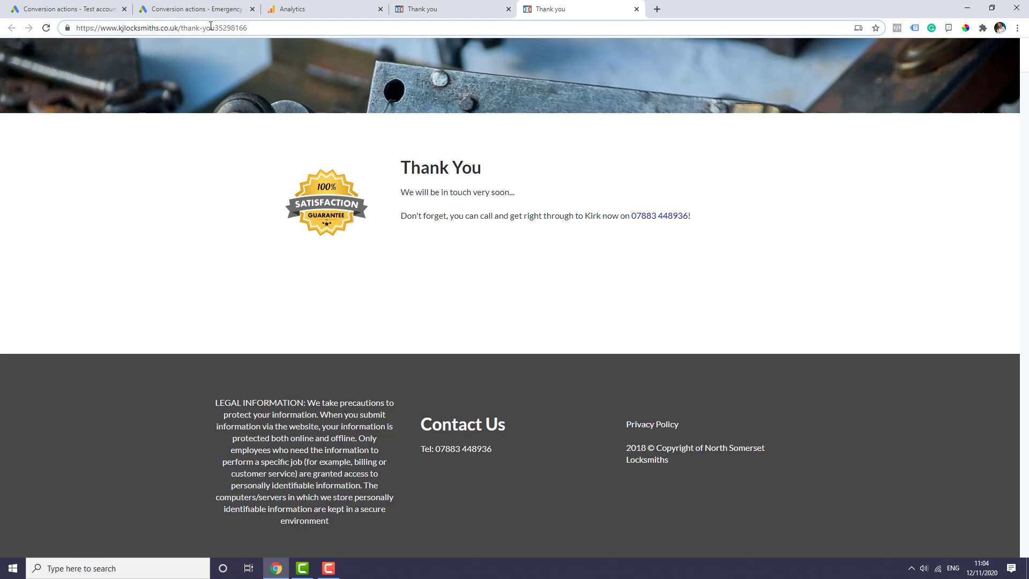
drag(215, 28, 59, 33)
key(ctrl+c)
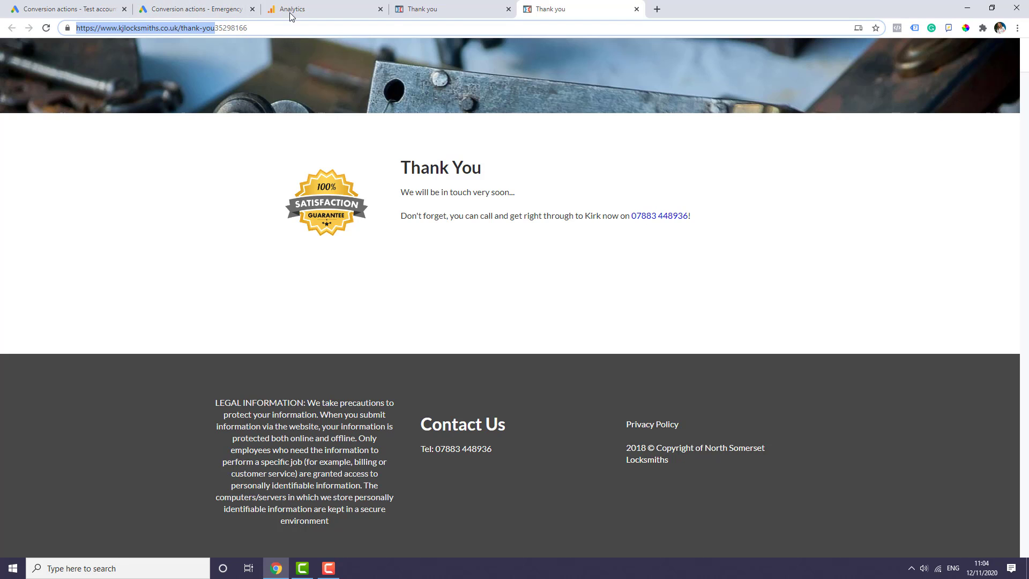
Return to Google Analytics, paste the copied address as the goal's destination, and shorten it to /thank-you
click(220, 10)
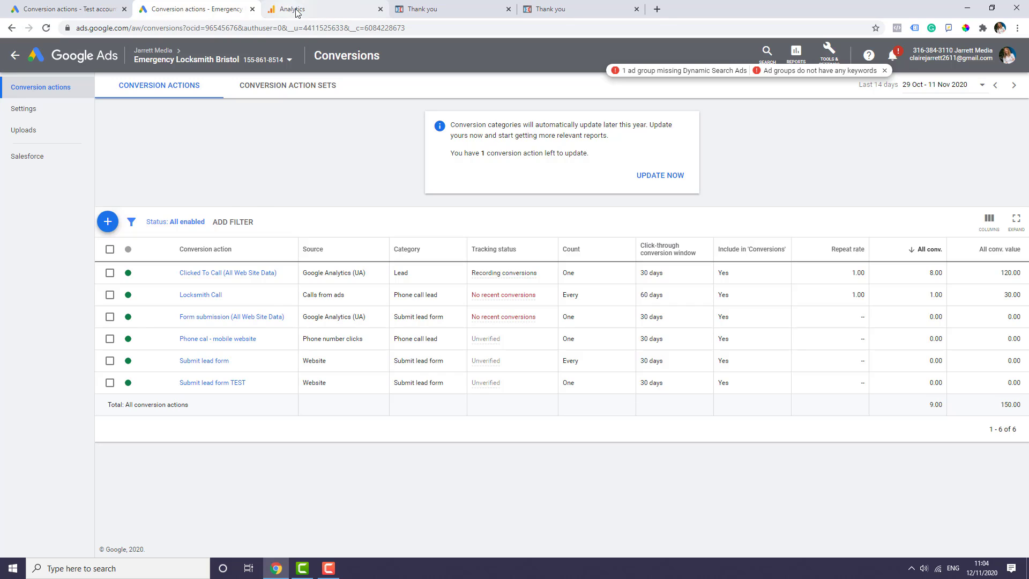
click(294, 9)
click(366, 222)
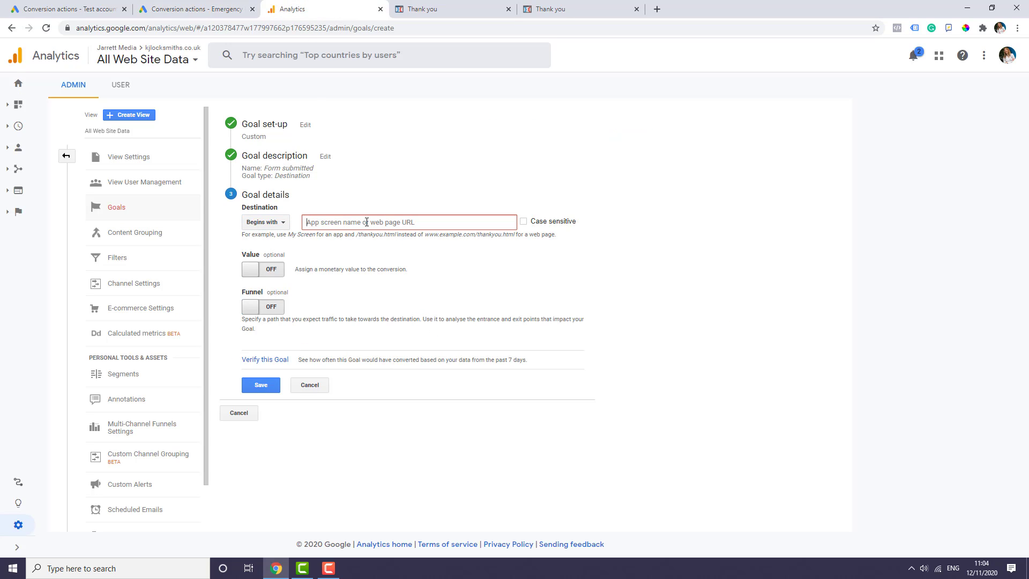
key(ctrl+v)
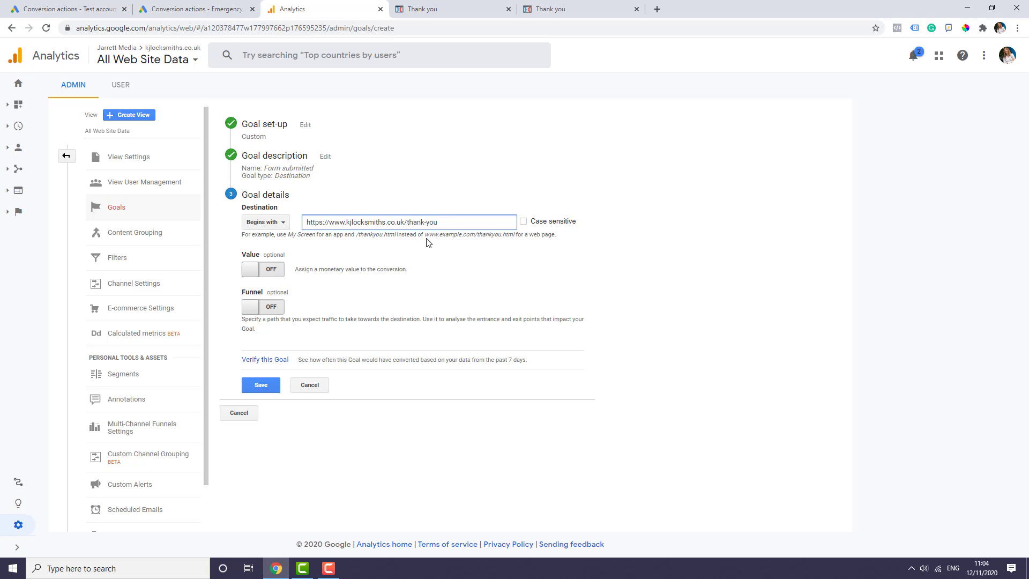
drag(405, 222, 281, 230)
key(BackSpace)
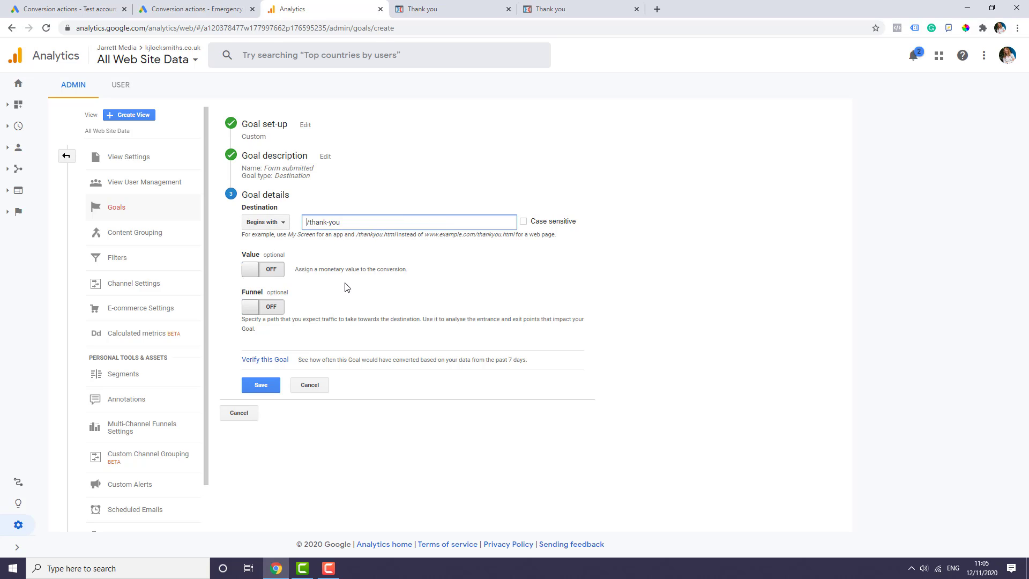
Verify the Form submitted goal against the past 7 days of data with its monetary value off, and save it
click(257, 269)
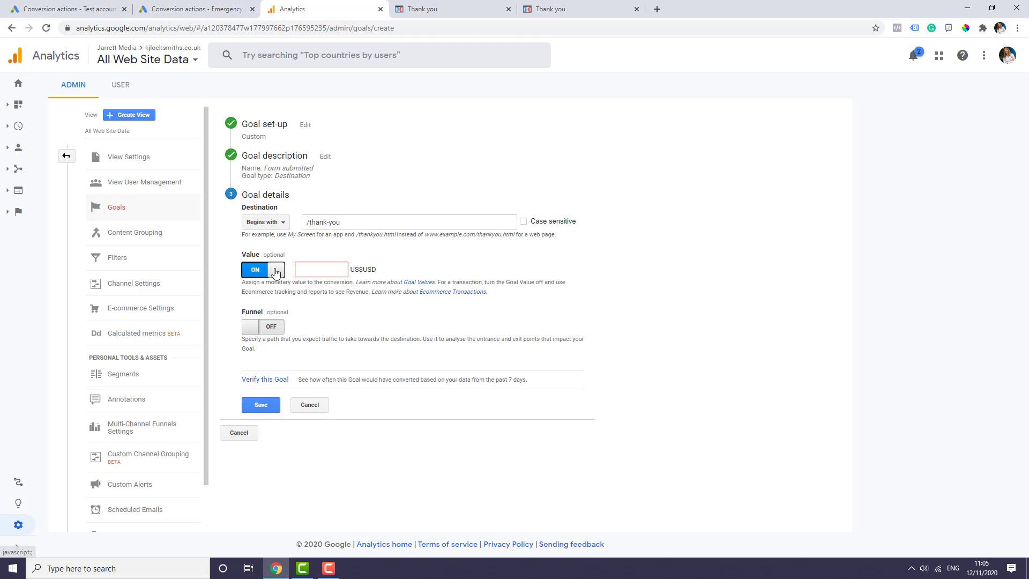
click(258, 274)
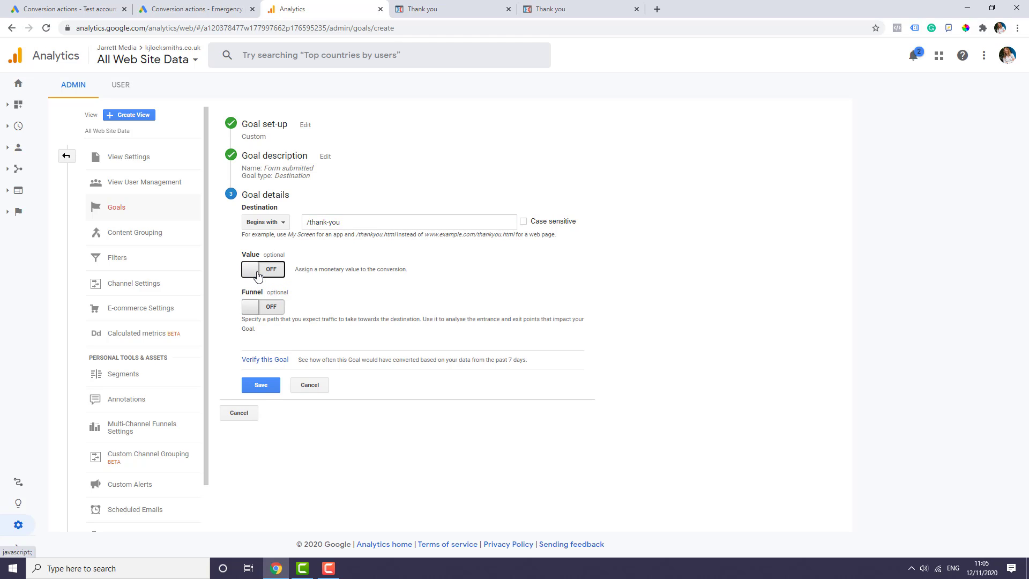
click(265, 360)
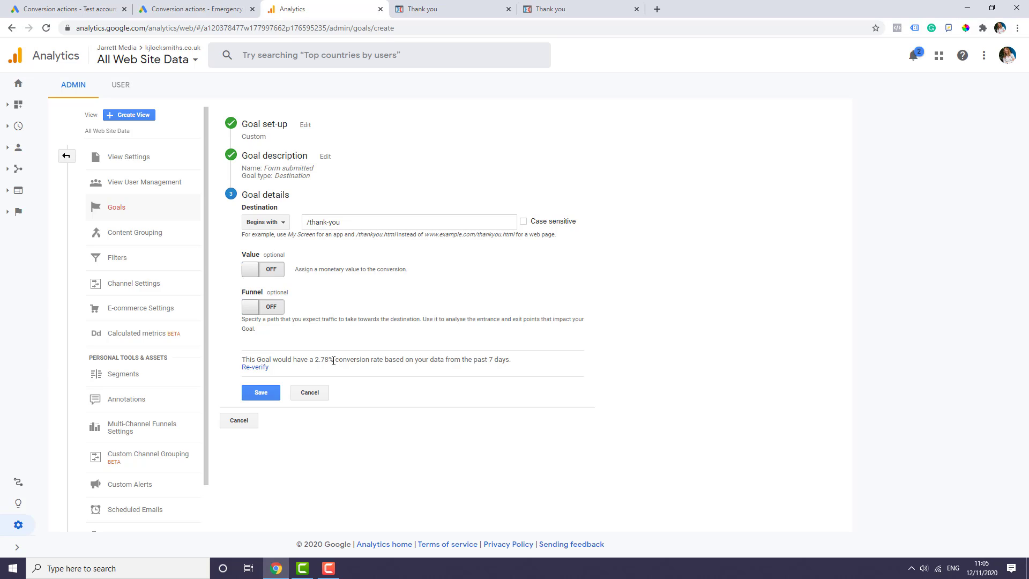
click(261, 393)
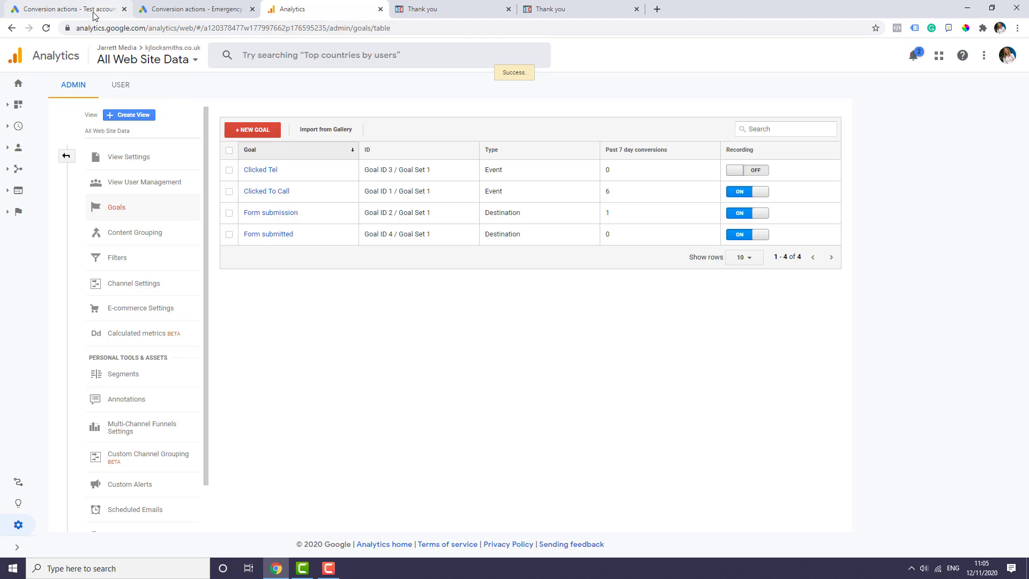
Switch to Google Ads and import the Form submitted goal from Google Analytics (UA) as a new conversion action
click(187, 9)
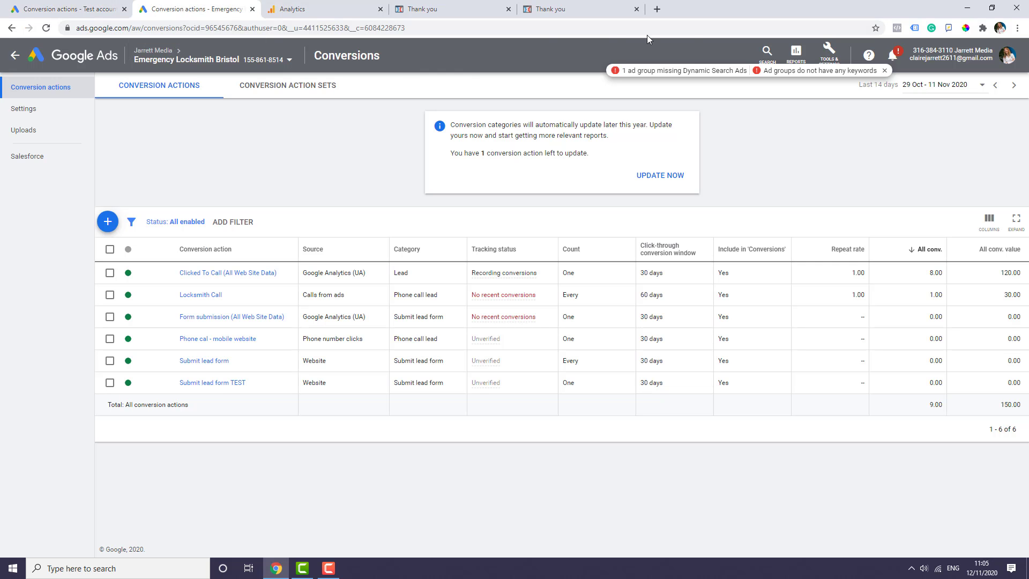
click(107, 221)
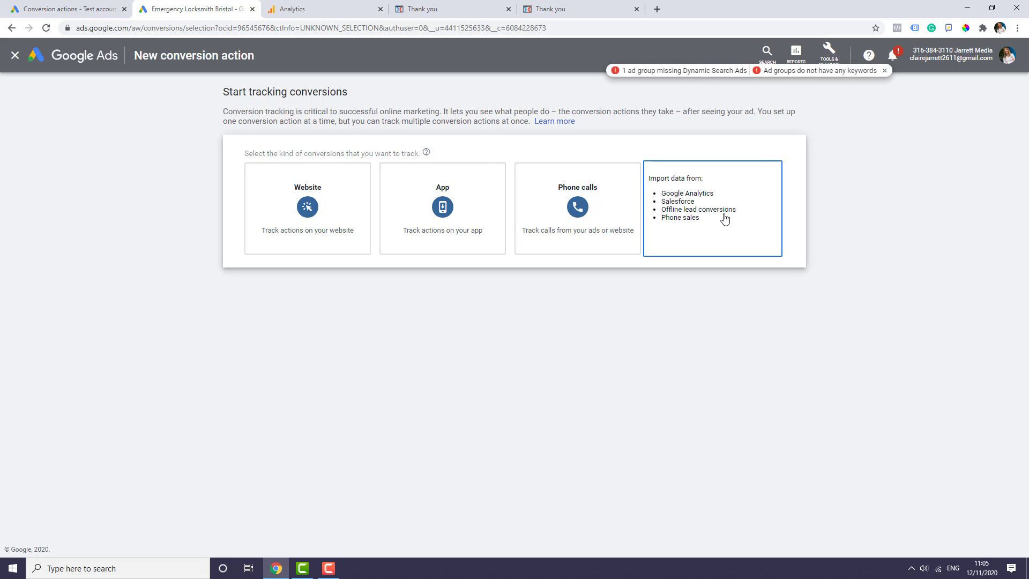
click(725, 218)
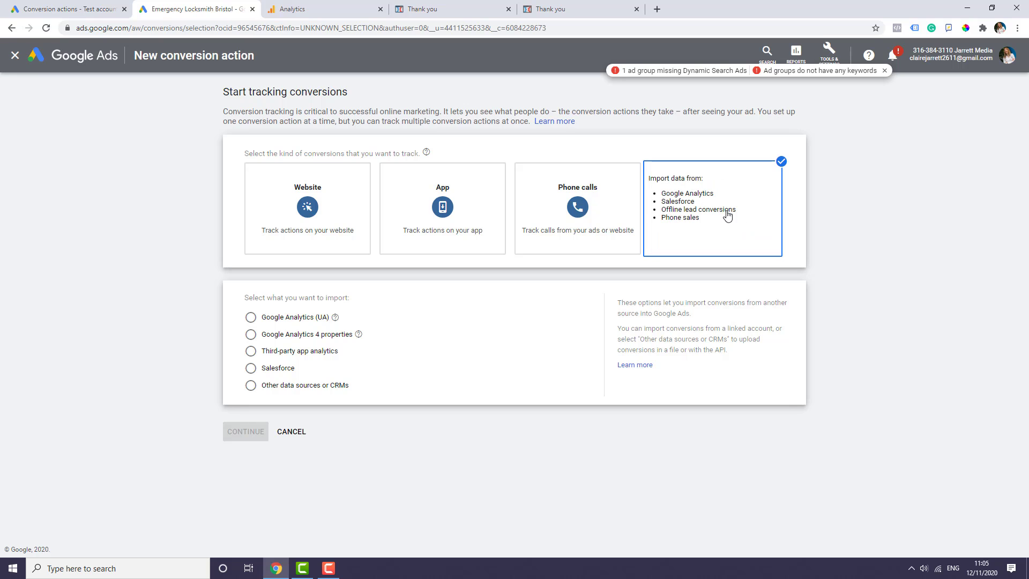
click(251, 317)
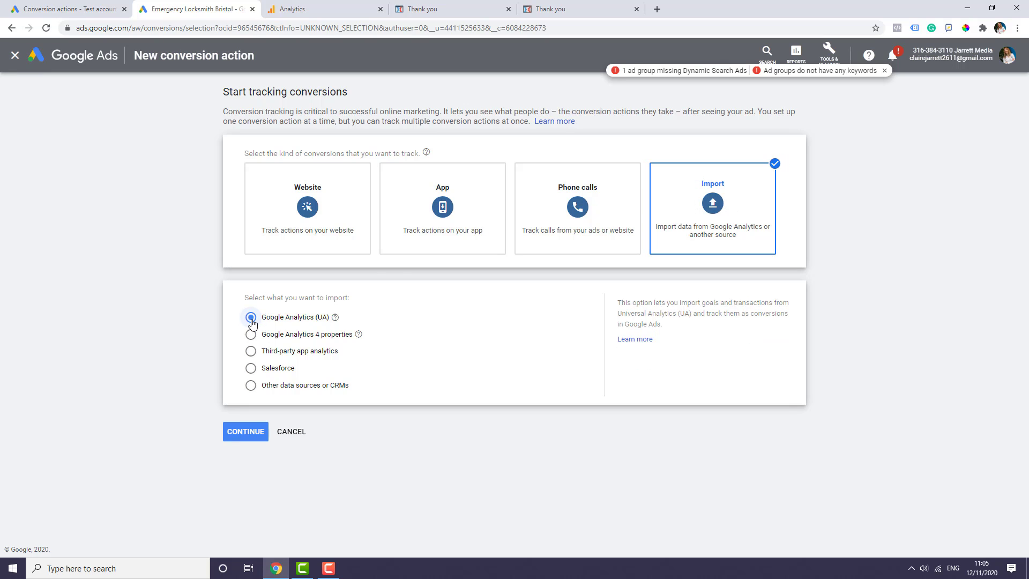
click(252, 431)
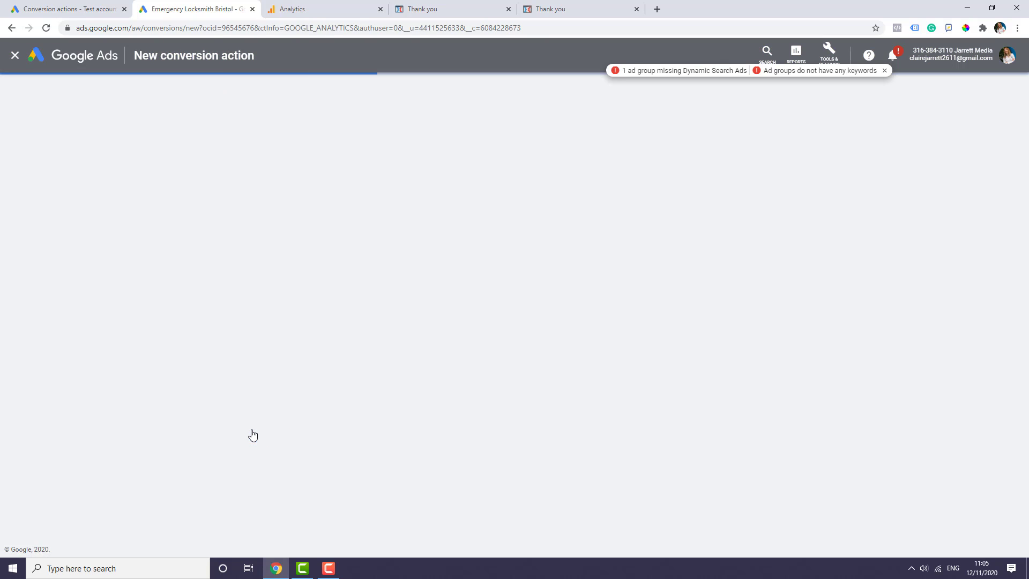
click(255, 254)
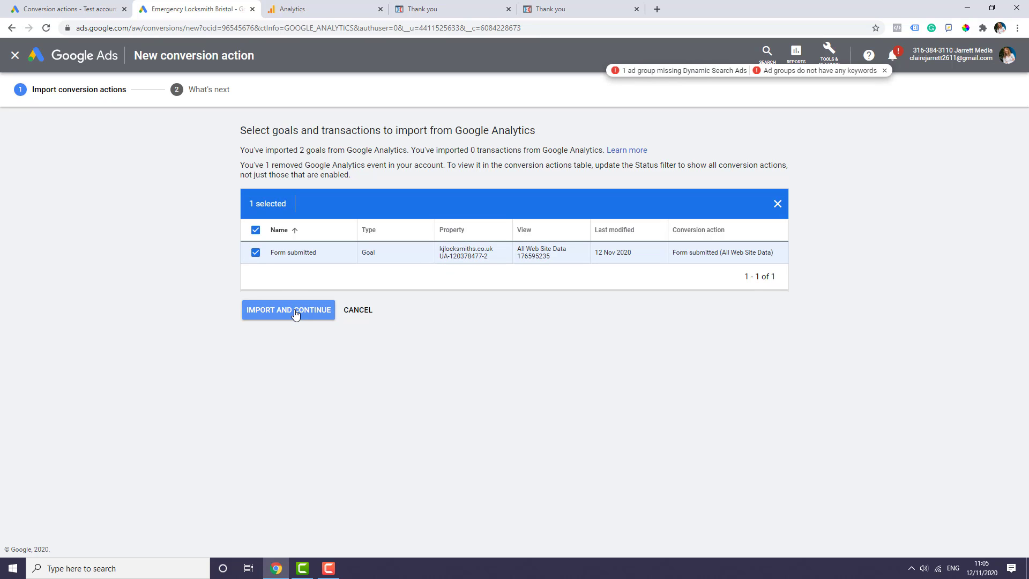
click(310, 309)
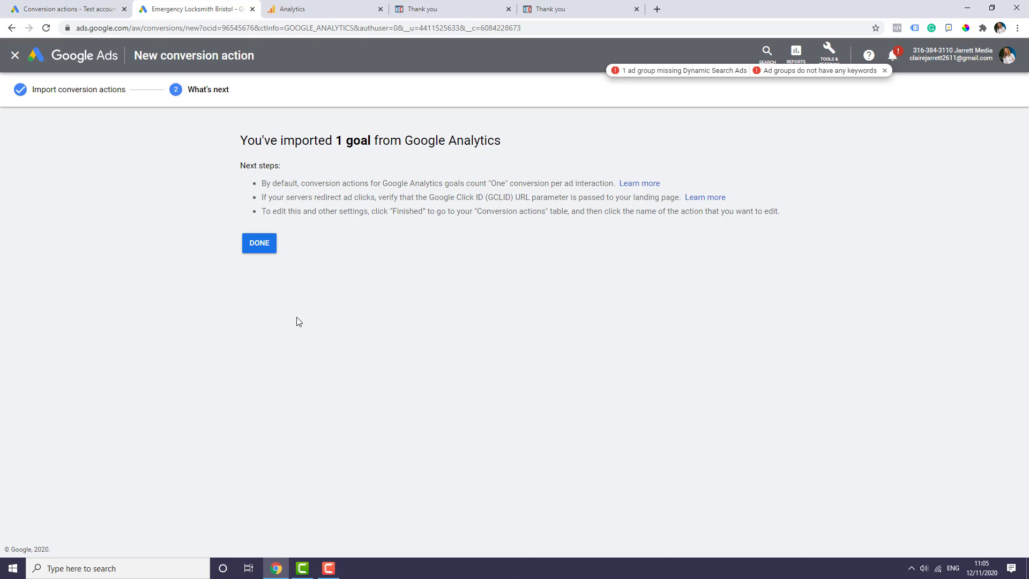
click(262, 243)
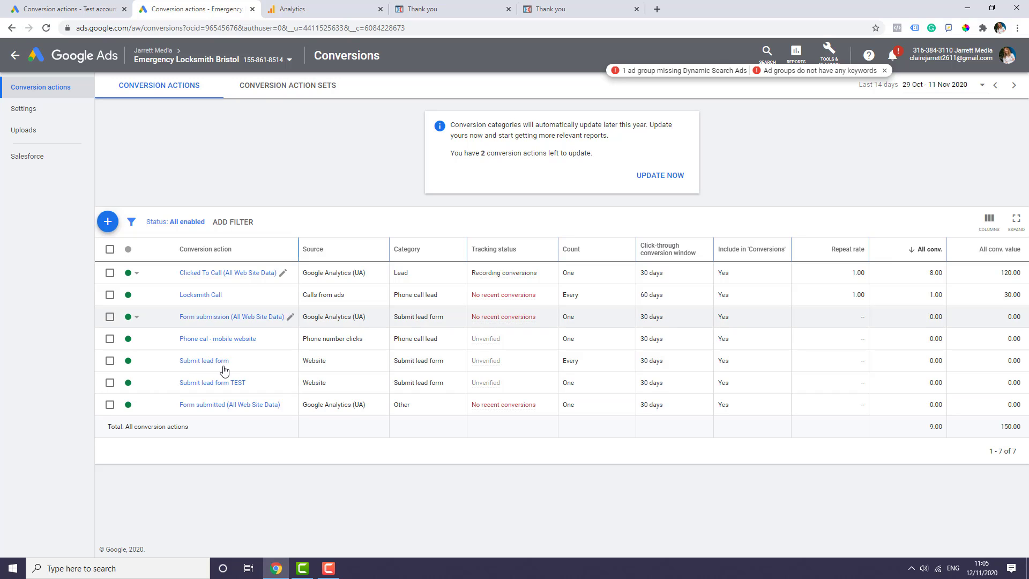
Set the status of the Submit lead form and Submit lead form TEST conversion actions to Removed
click(127, 362)
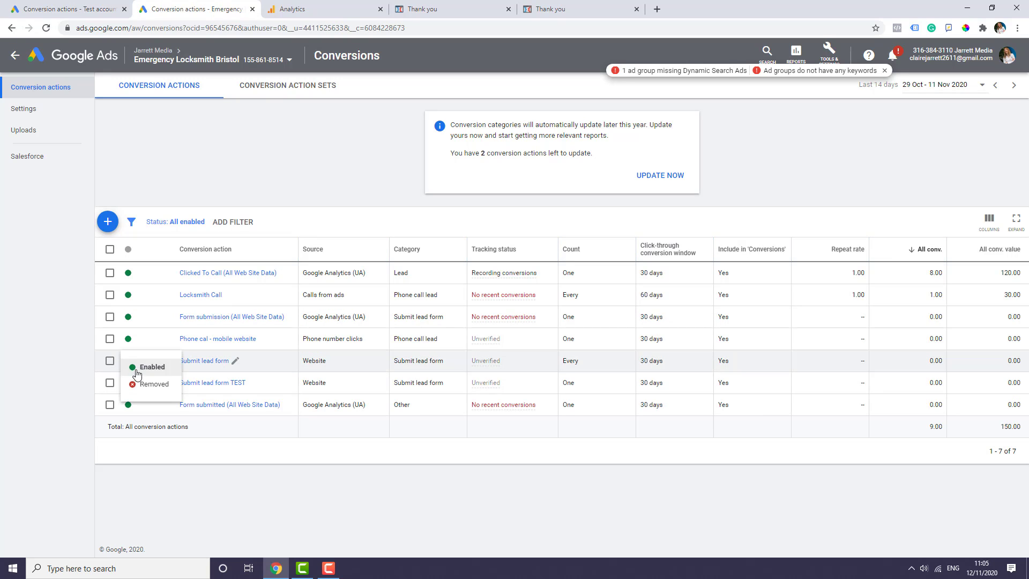
click(141, 388)
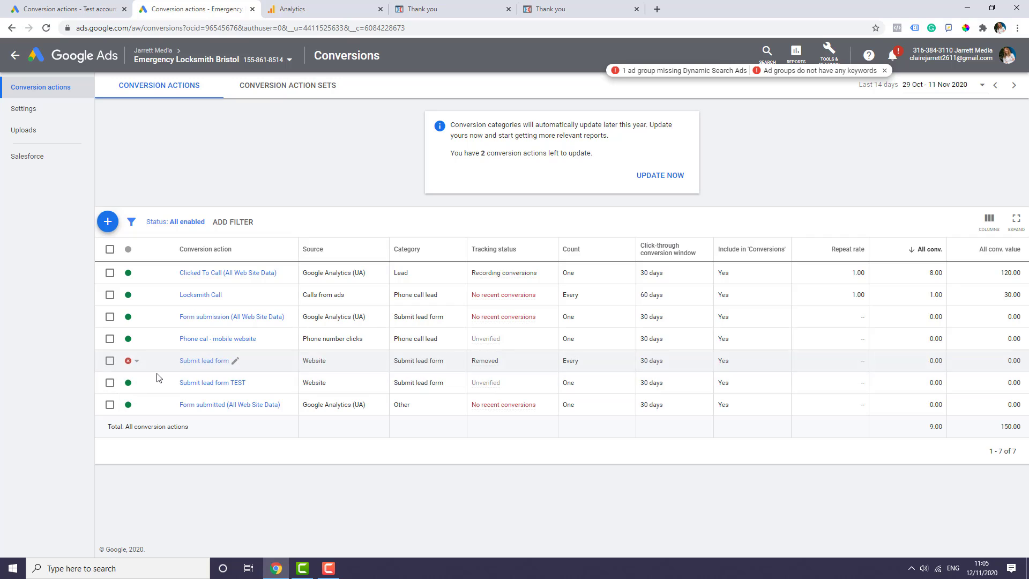
click(128, 384)
click(146, 406)
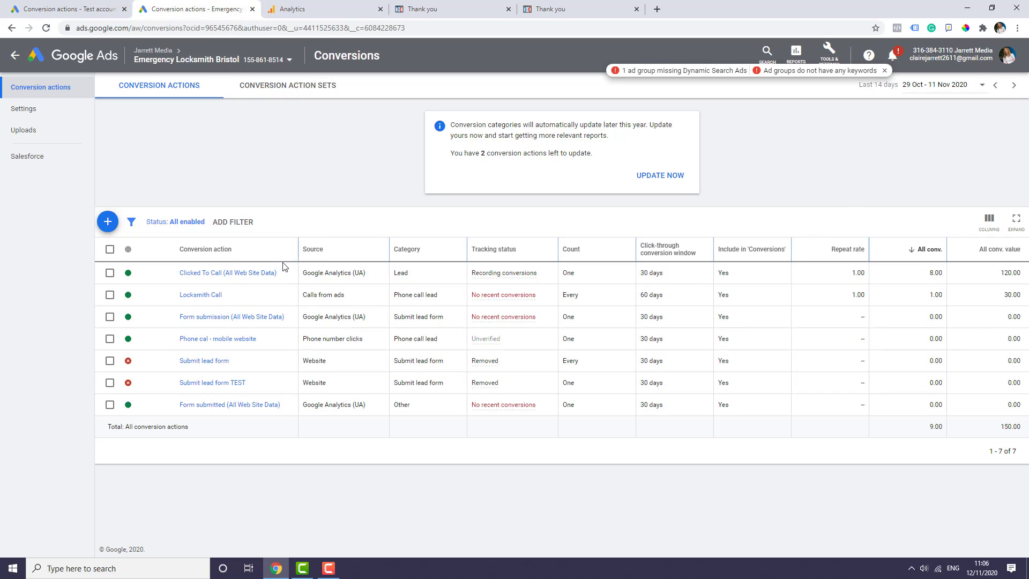
Review the settings and web pages of the Clicked To Call (All Web Site Data) conversion action and return to the conversion actions list
click(195, 276)
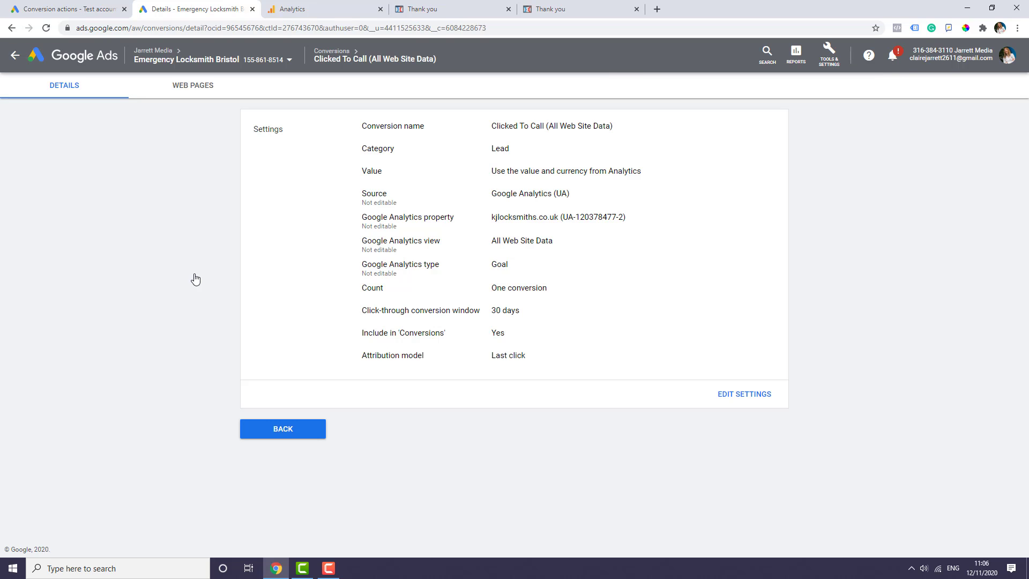
click(178, 89)
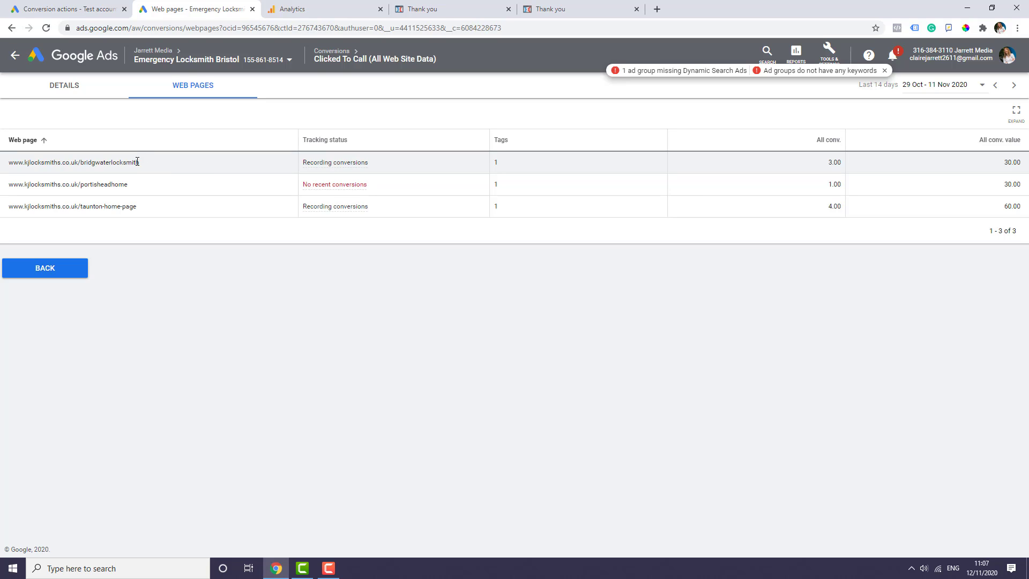
click(43, 88)
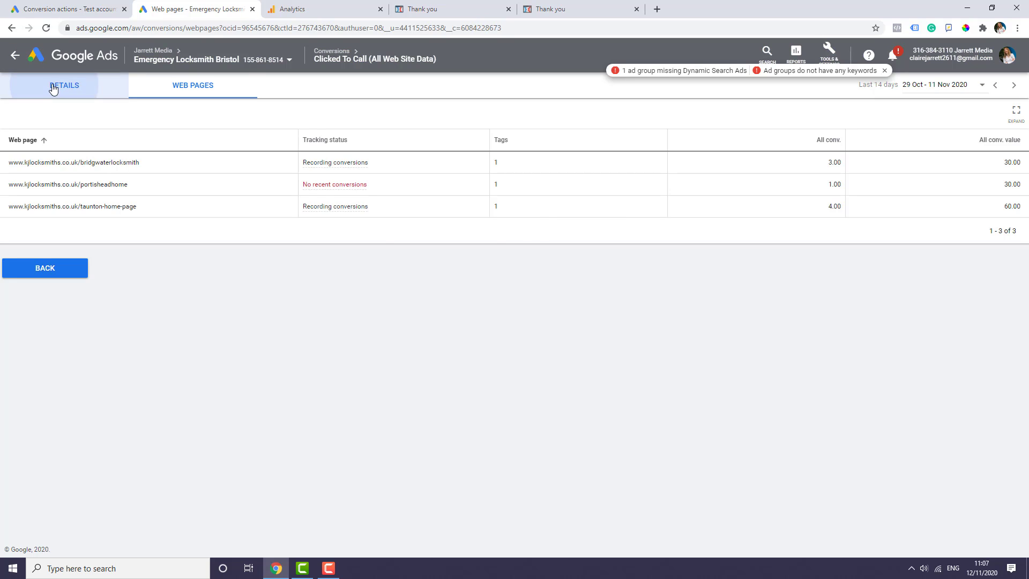
click(15, 56)
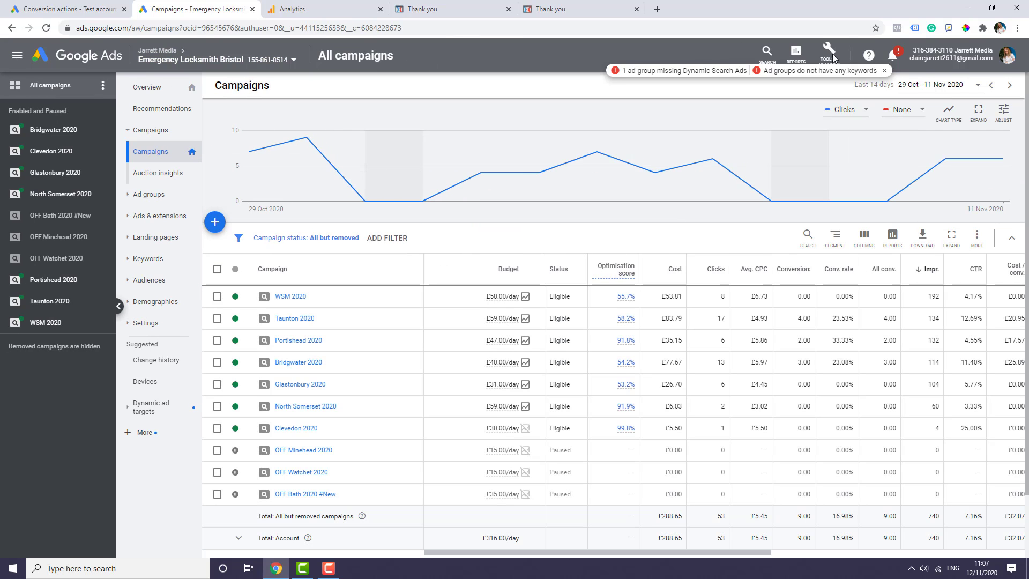
click(828, 55)
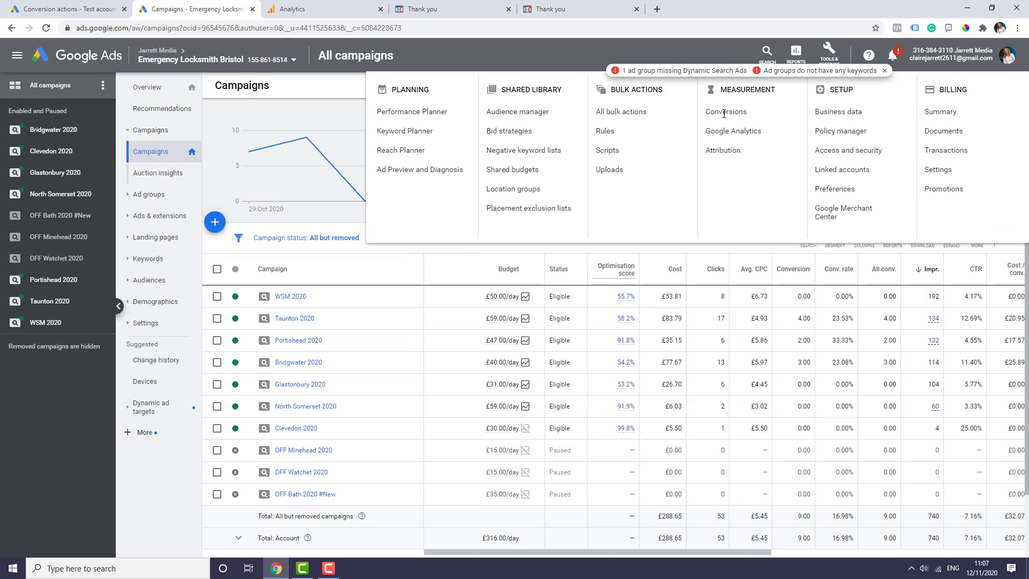
click(725, 113)
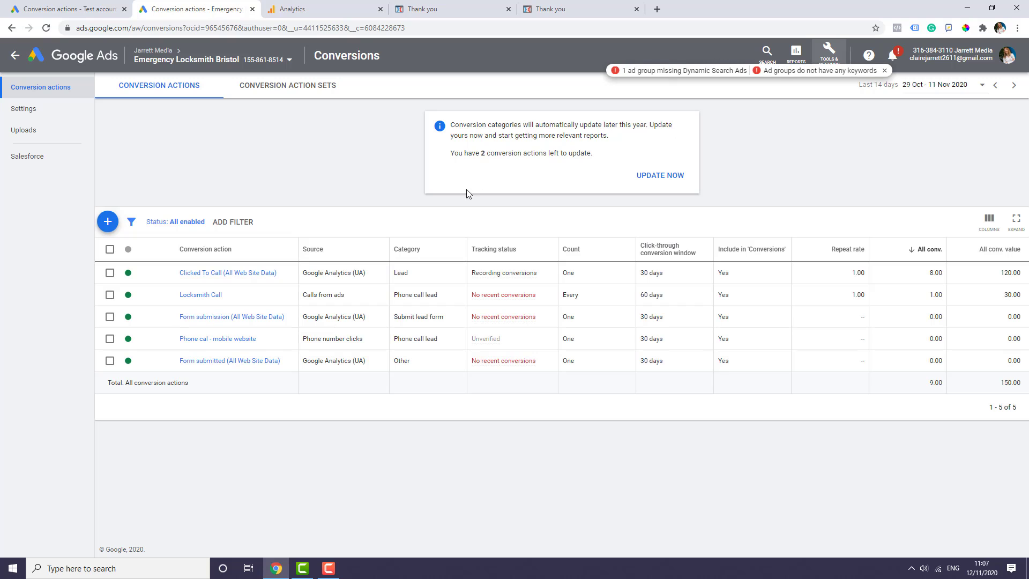